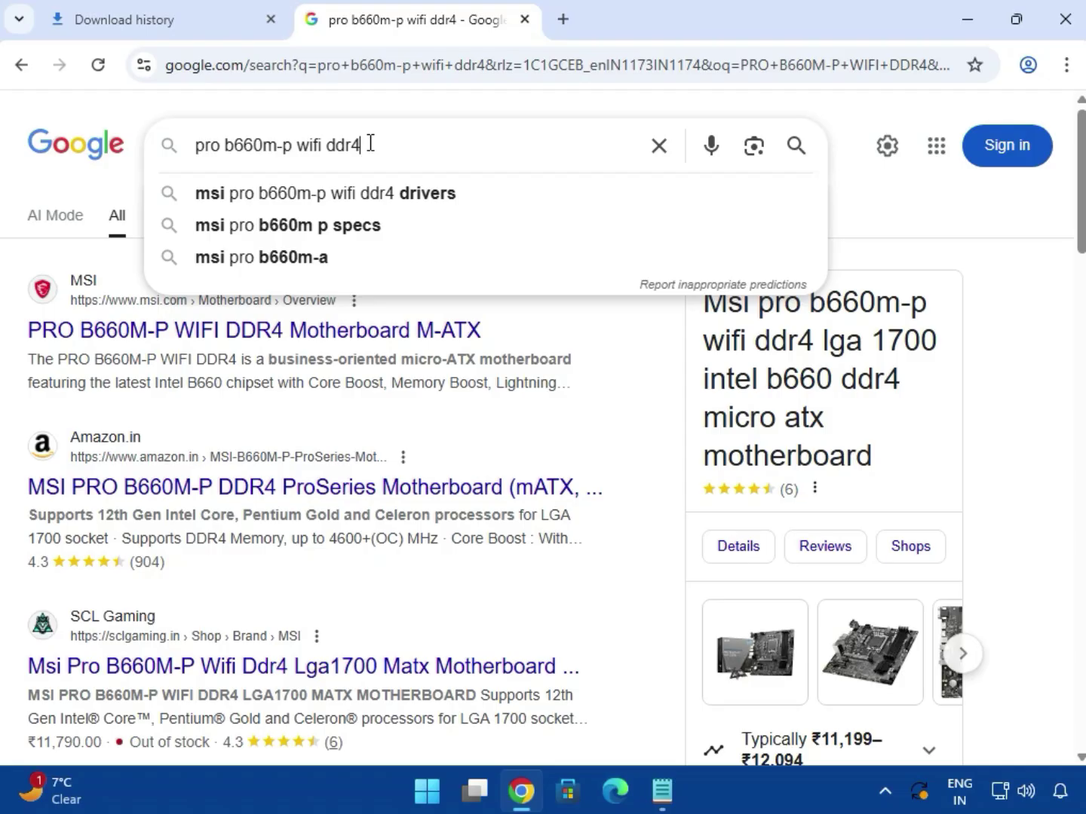
Open MSI's PRO B660M-P WIFI DDR4 motherboard page from the search results and go to its Support section
left_click(1005, 357)
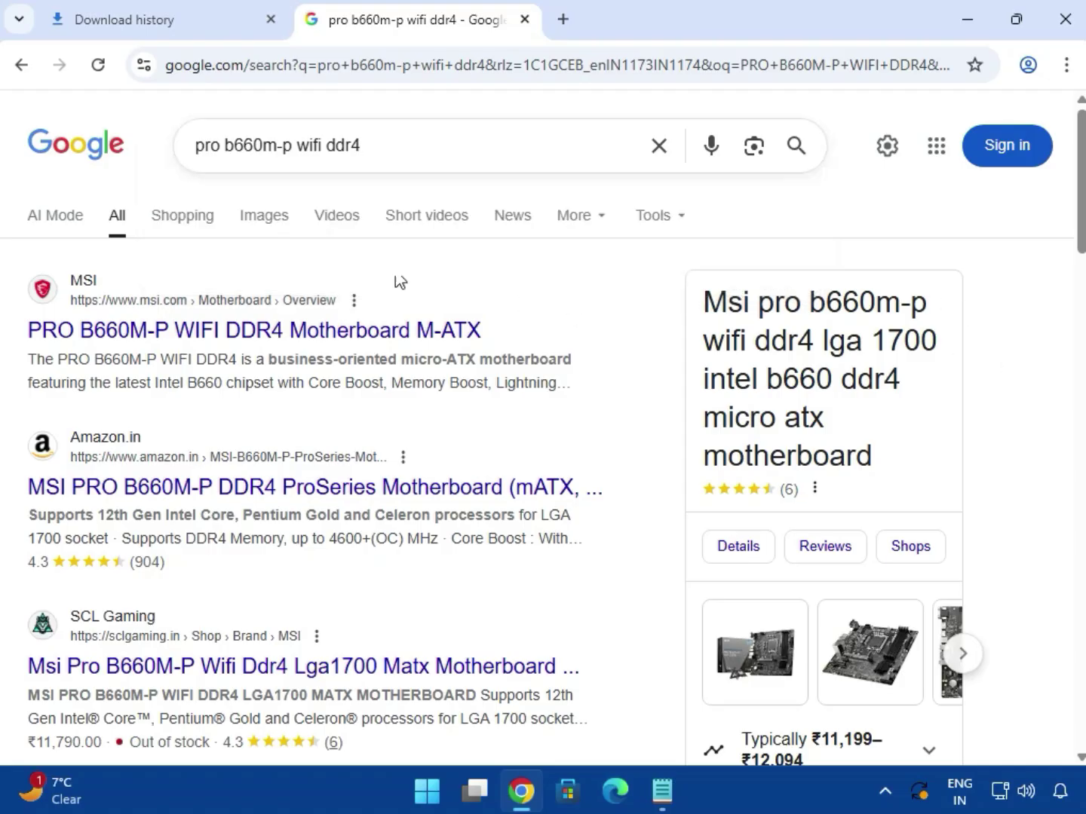
left_click(148, 313)
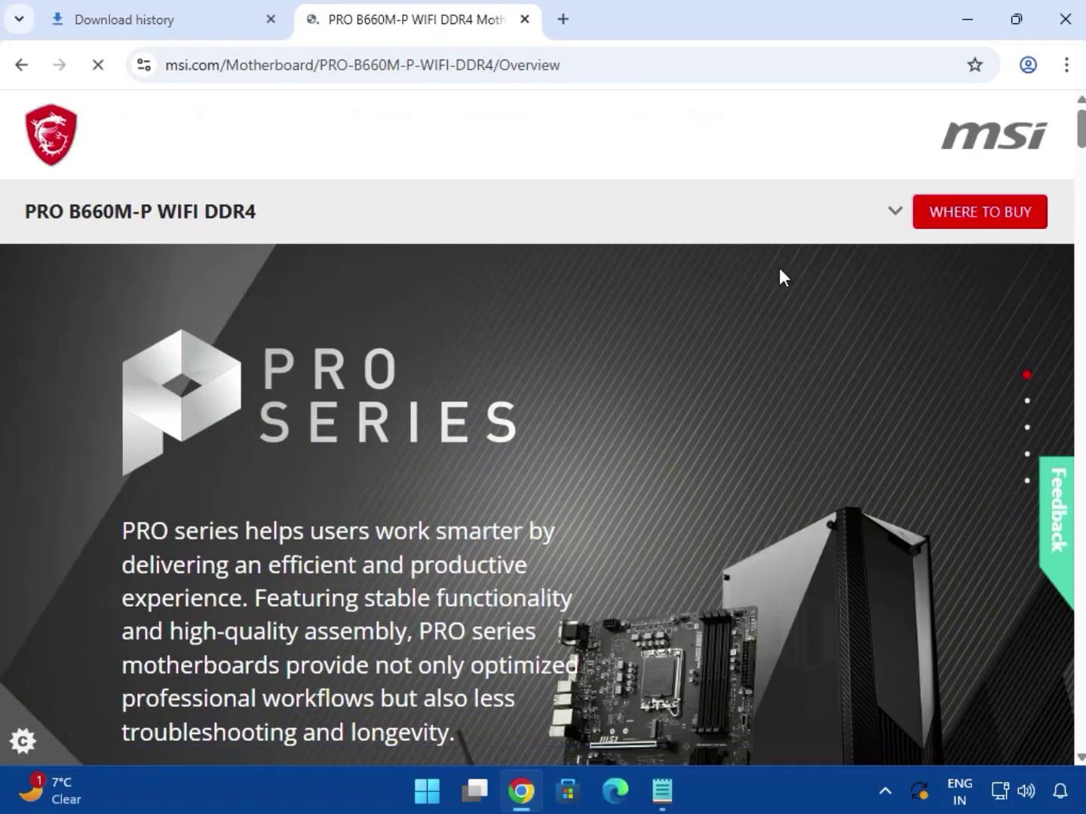
left_click(892, 213)
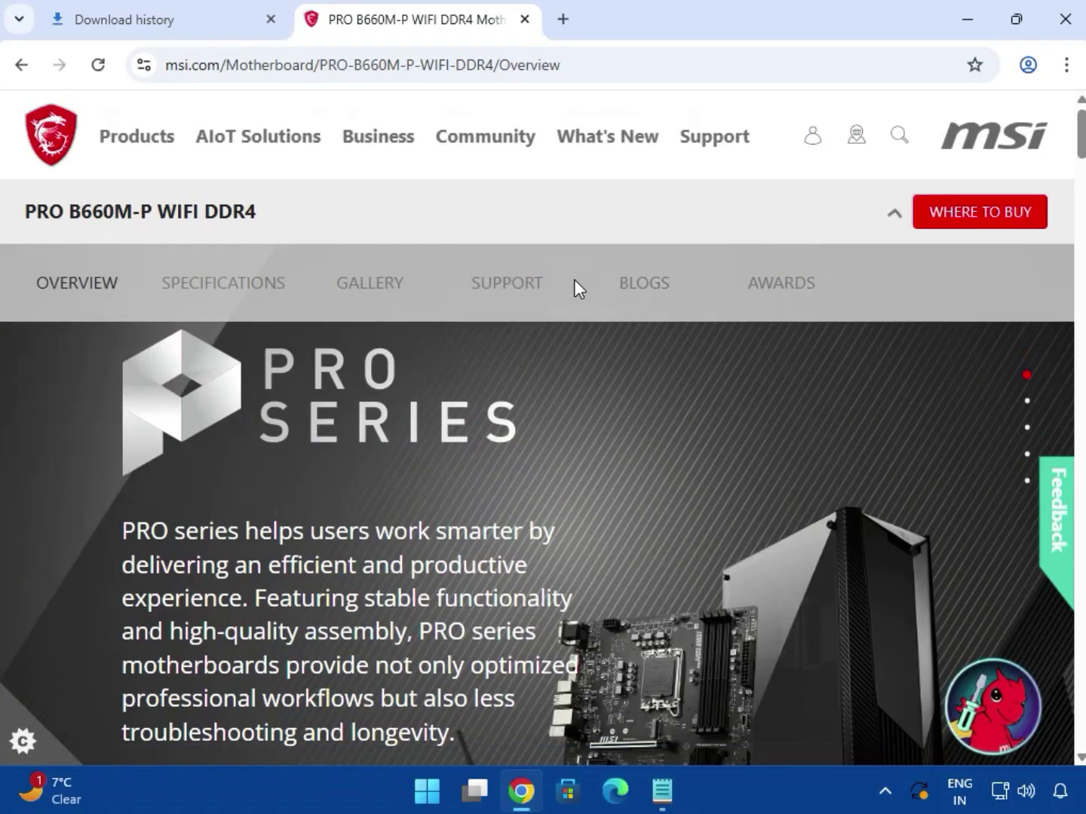
left_click(526, 284)
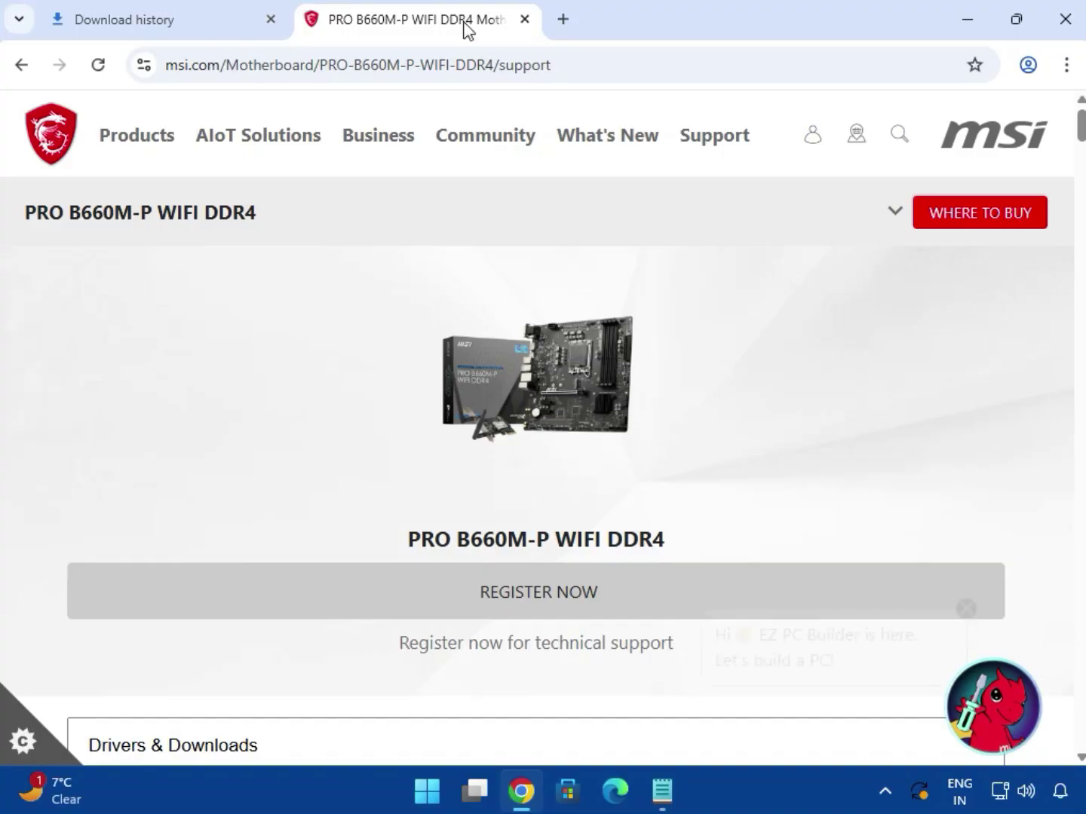
Choose Drivers & Downloads for the motherboard and set the download type to Driver
scroll(528, 340, "down", 5)
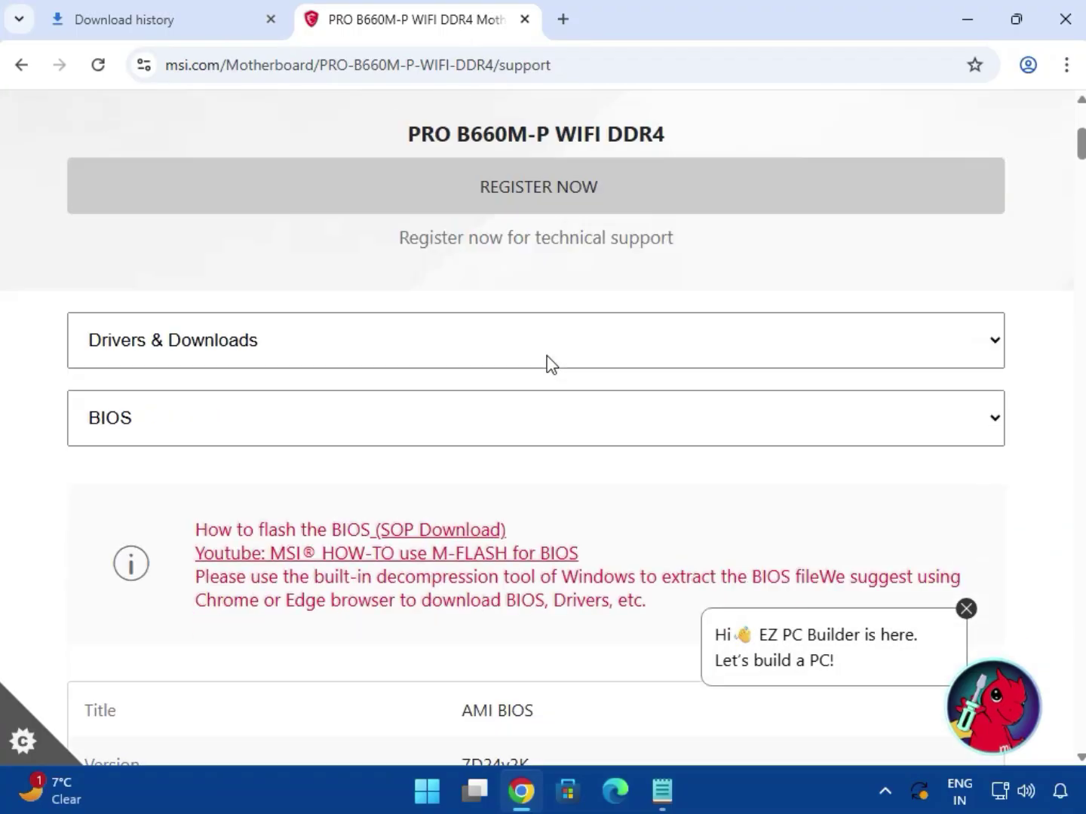
left_click(243, 323)
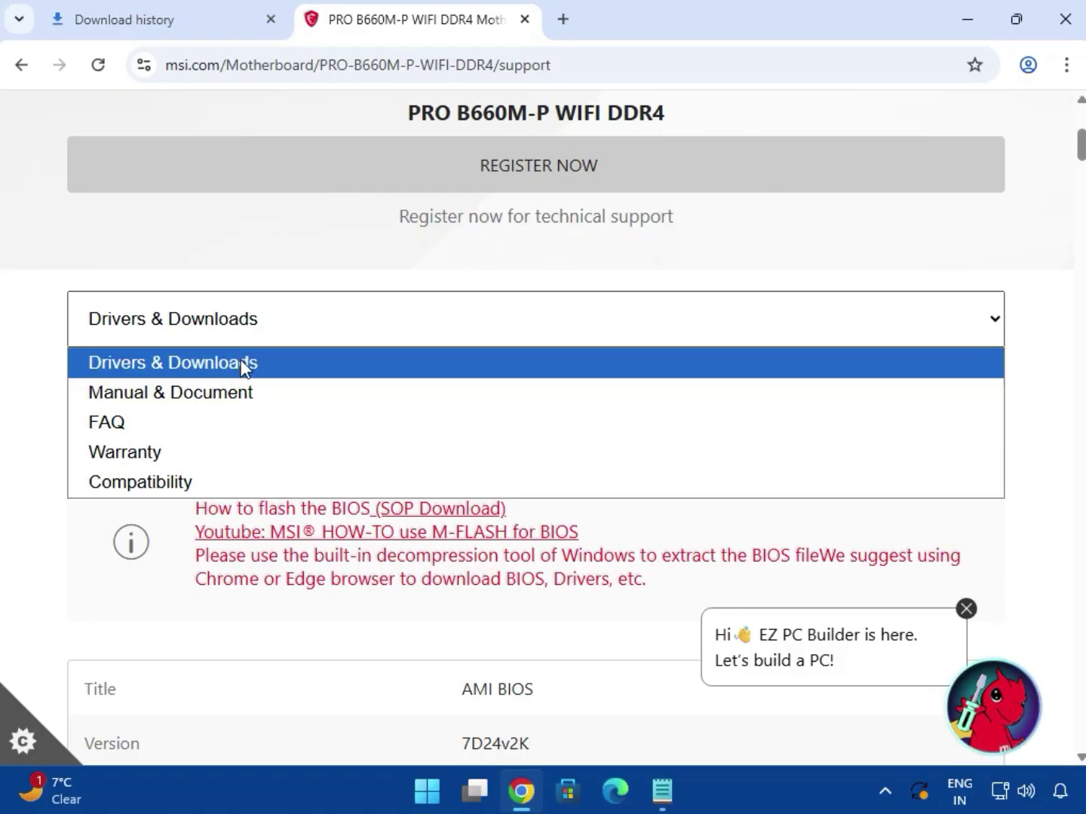
left_click(240, 362)
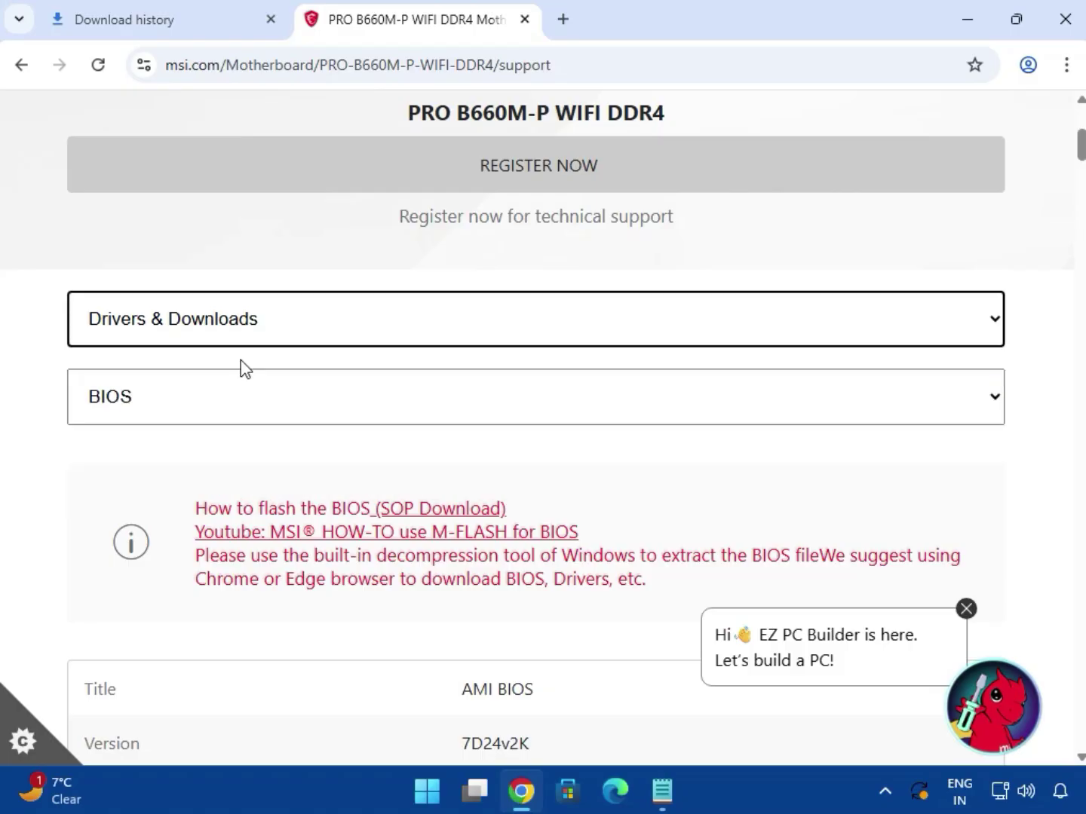
left_click(248, 381)
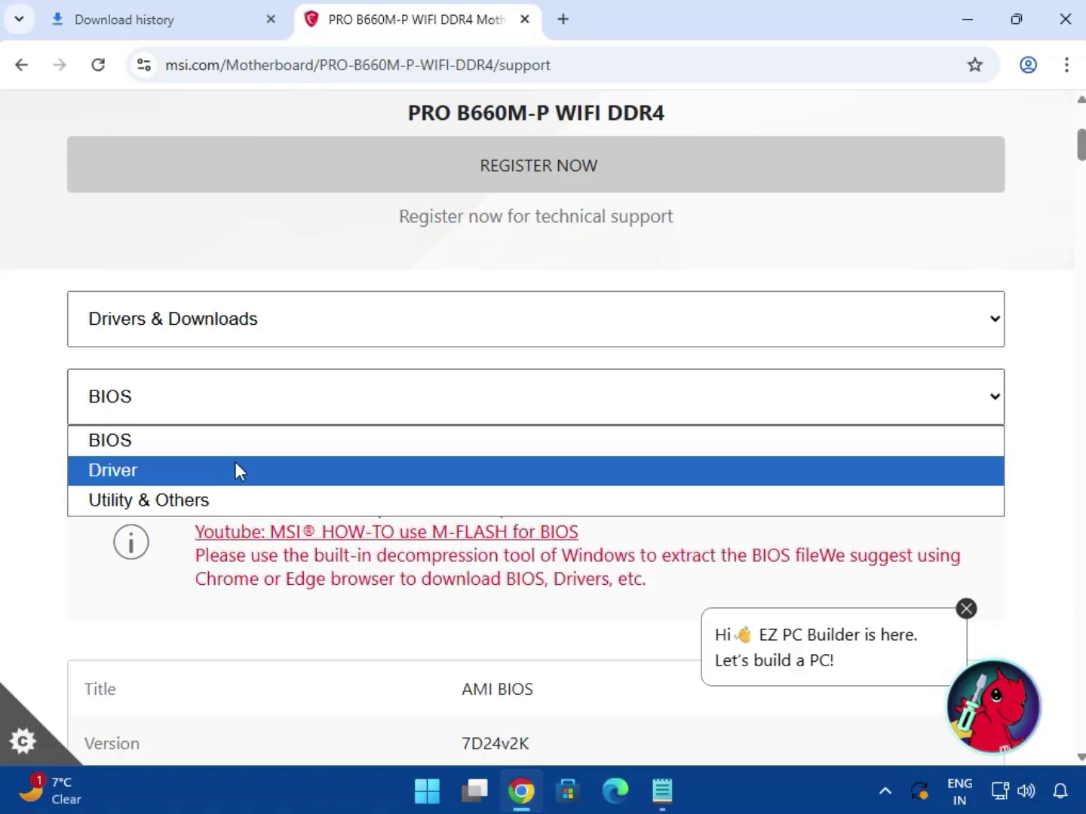
left_click(236, 471)
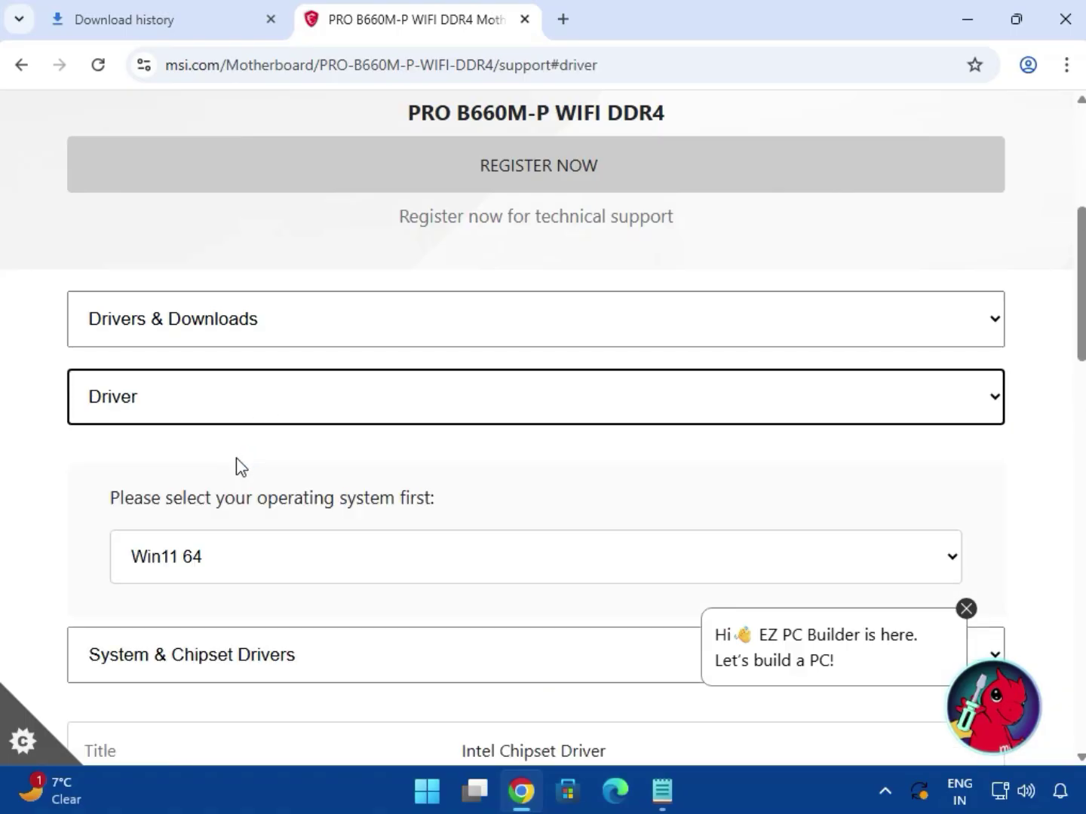
Select Win11 64 as the operating system for the driver downloads
scroll(376, 548, "down", 1)
scroll(375, 548, "down", 1)
left_click(238, 359)
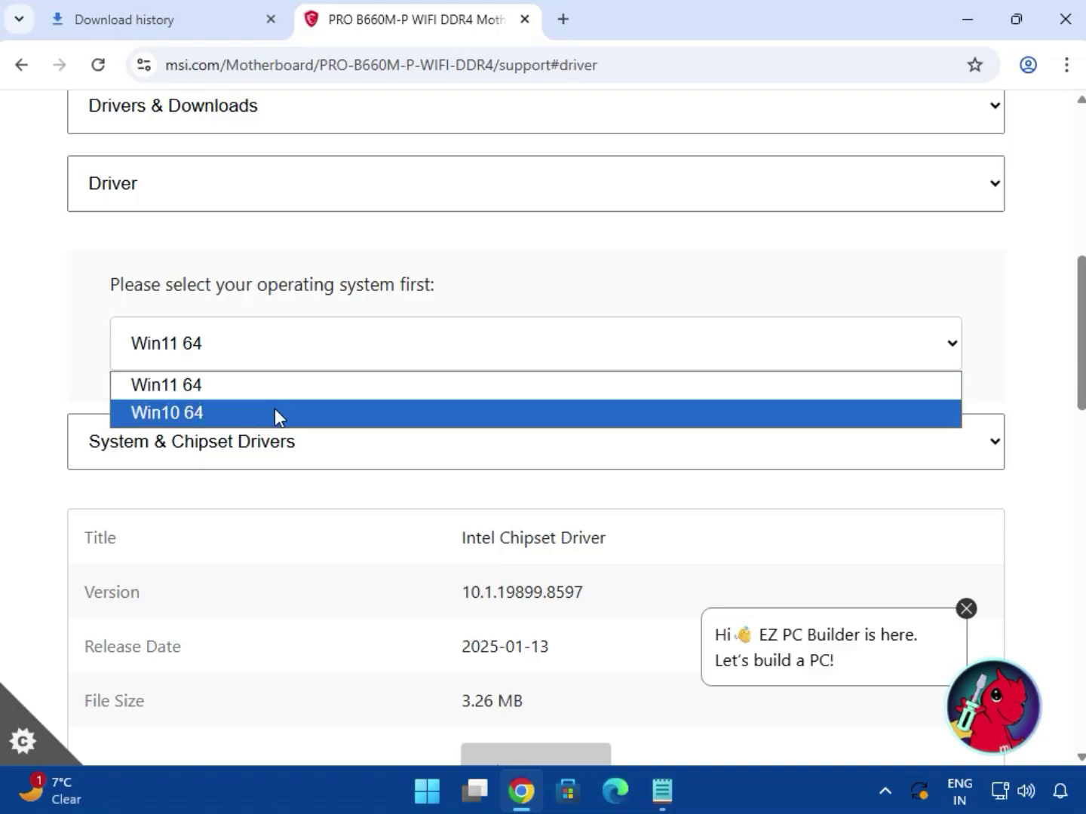
left_click(283, 386)
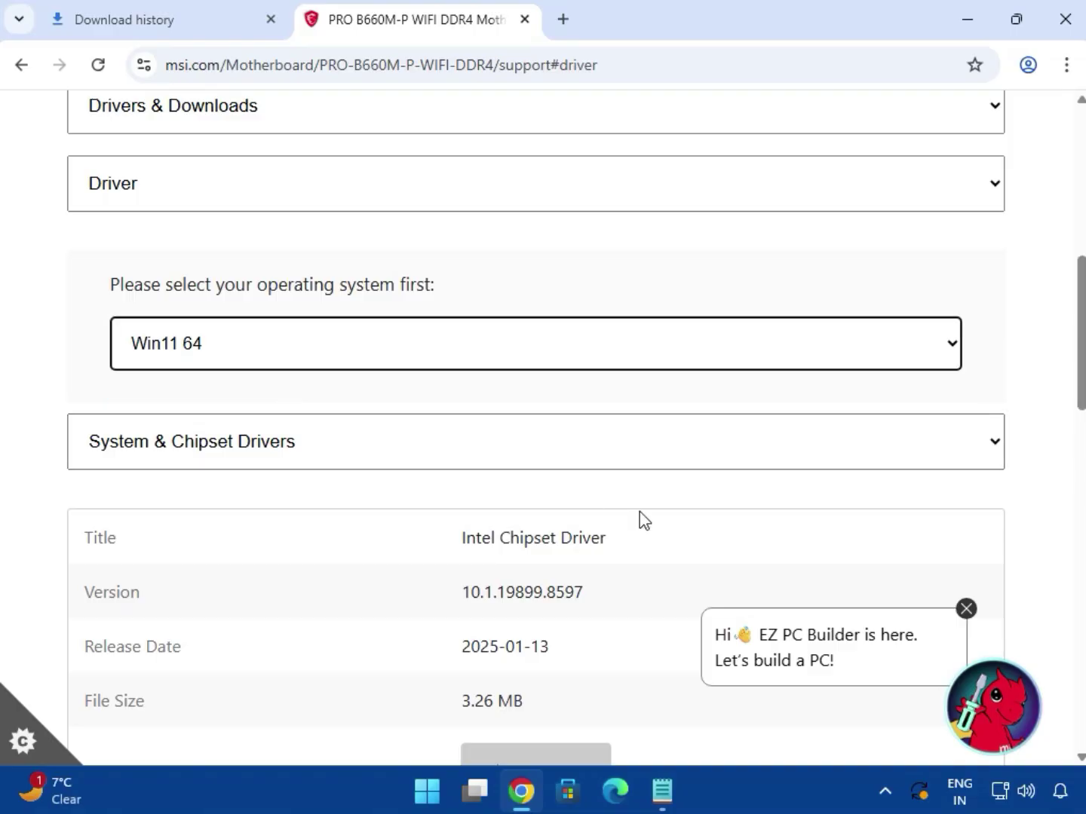
Choose the System & Chipset Drivers category and look at the Intel Chipset Driver entry with its download option
scroll(180, 387, "down", 1)
left_click(219, 342)
left_click(298, 384)
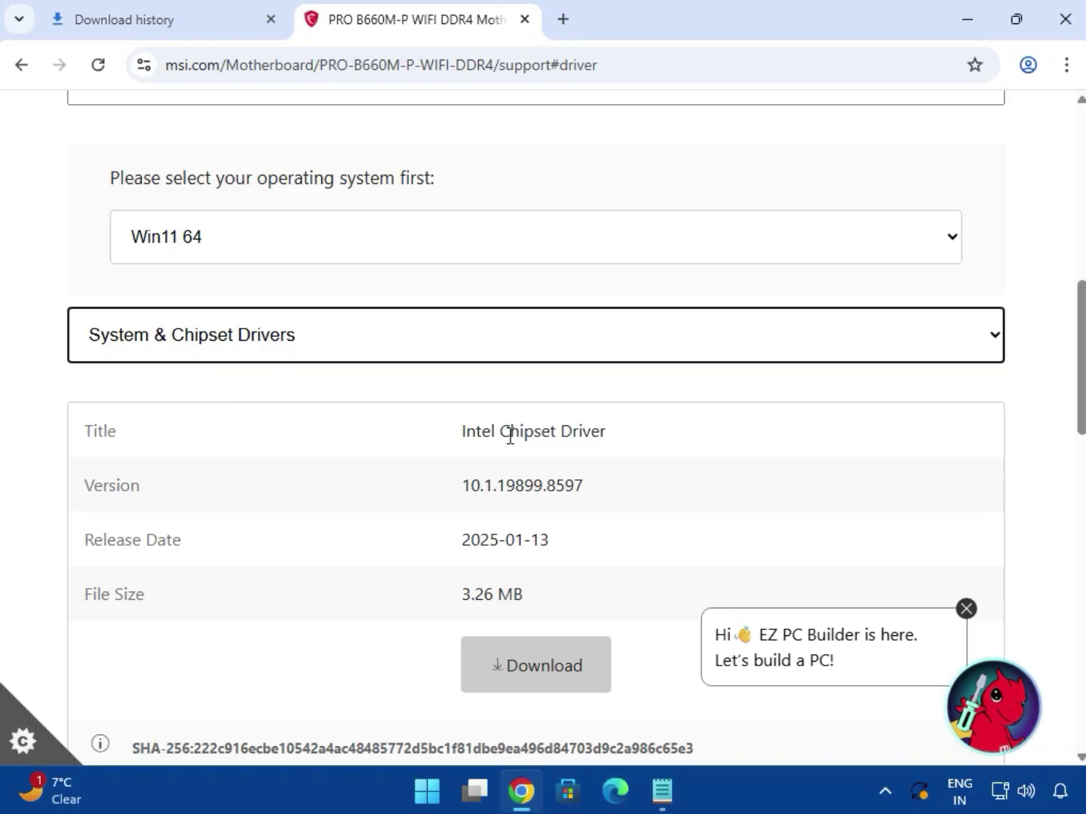
left_click_drag(510, 436, 702, 468)
scroll(699, 527, "down", 2)
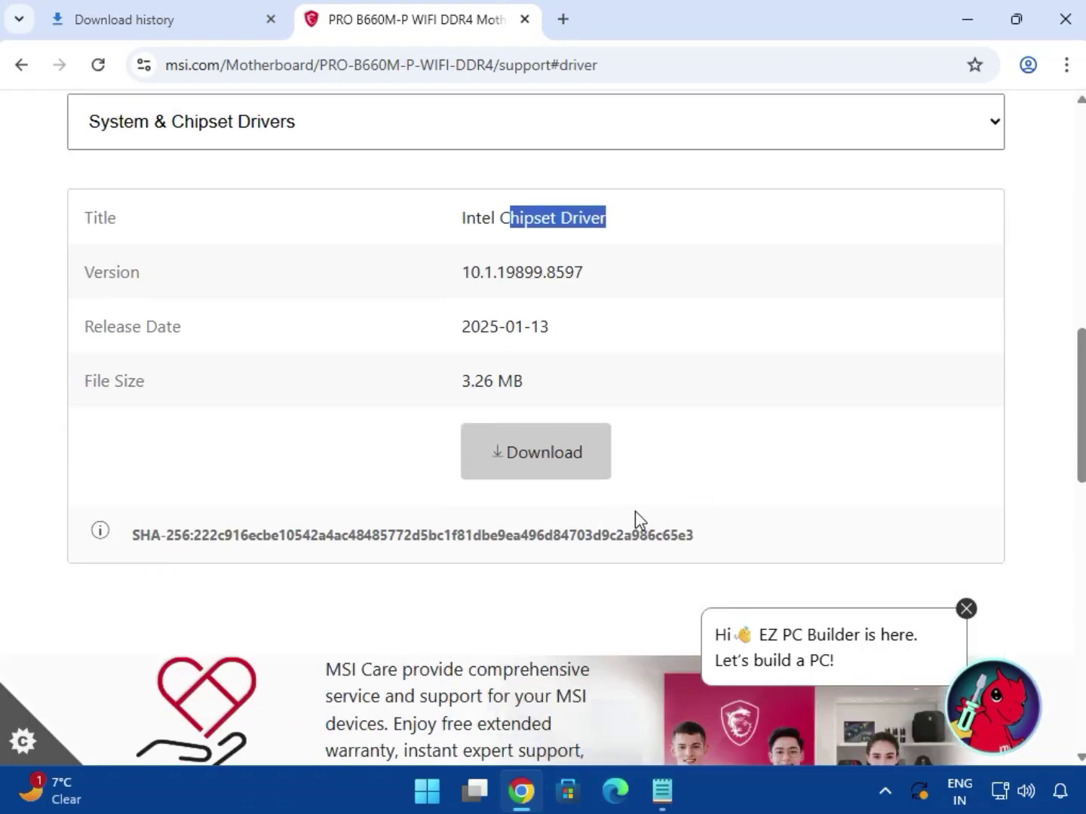
Switch the driver category to On-Board VGA Drivers and locate the Intel SVGA Drivers download
left_click(287, 137)
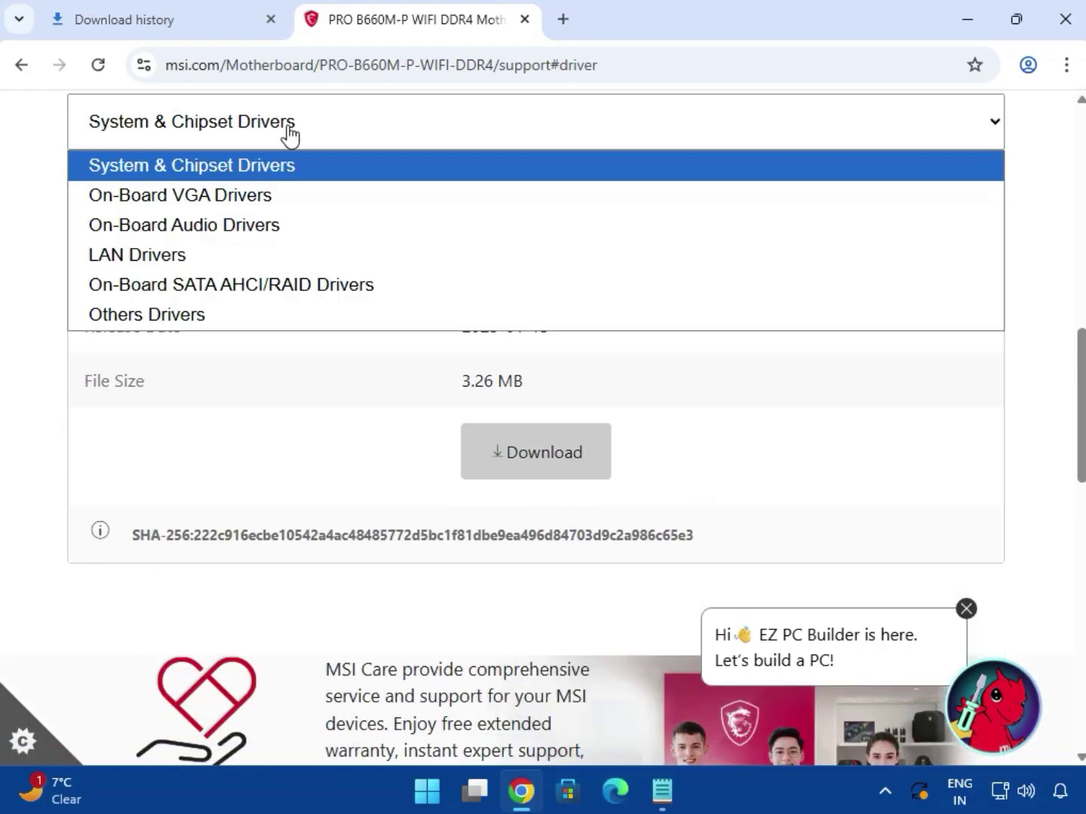
left_click(282, 196)
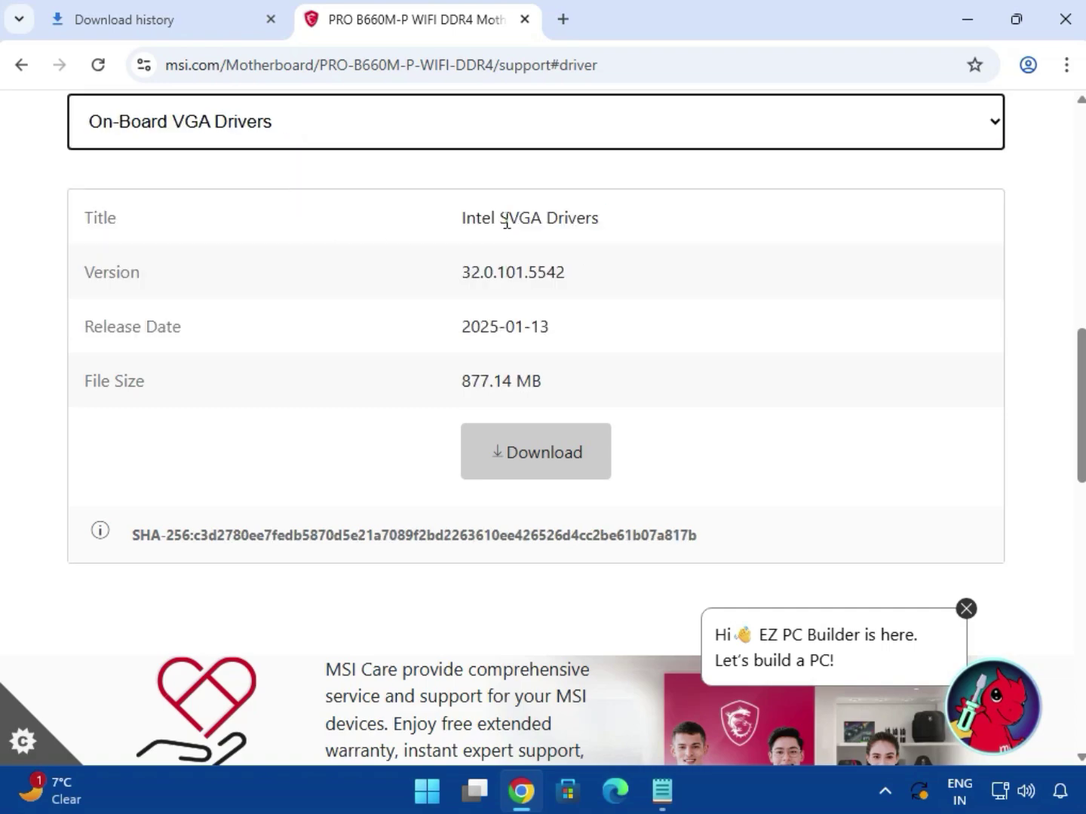
left_click_drag(509, 219, 655, 226)
left_click(537, 452)
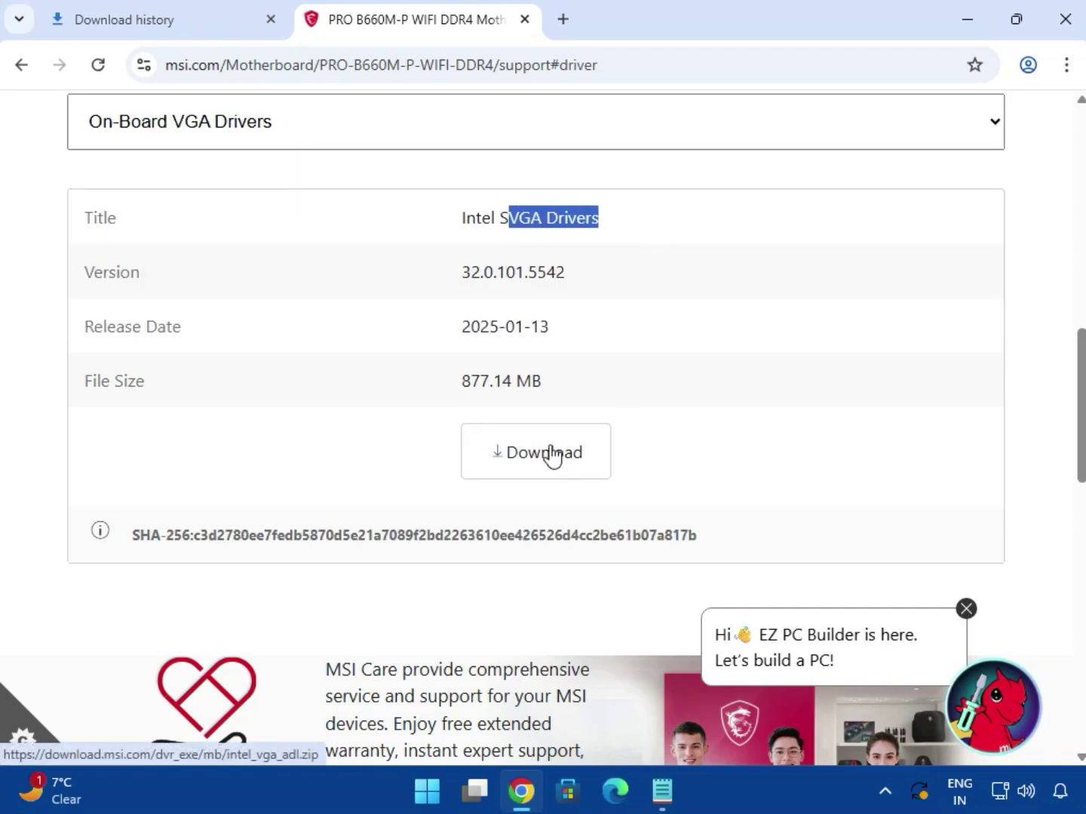
Switch the driver category to On-Board Audio Drivers and highlight the Realtek HD Universal Driver title
left_click(282, 140)
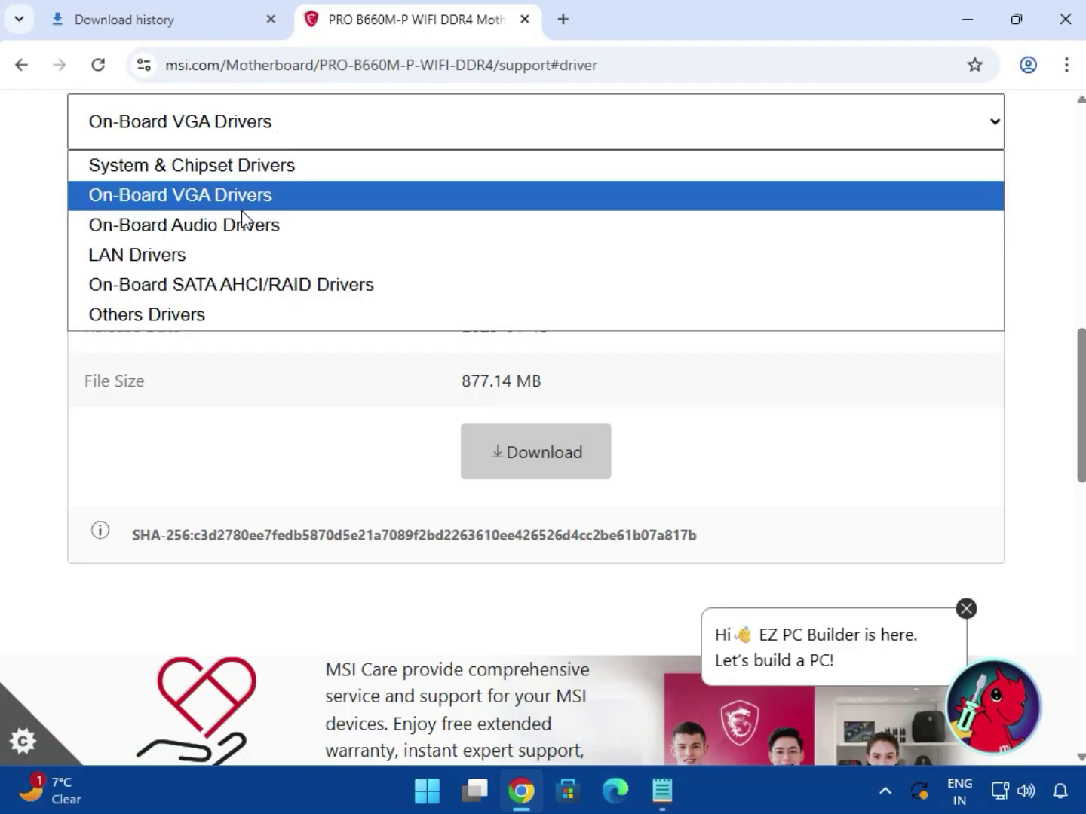
left_click(241, 223)
left_click_drag(524, 218, 758, 260)
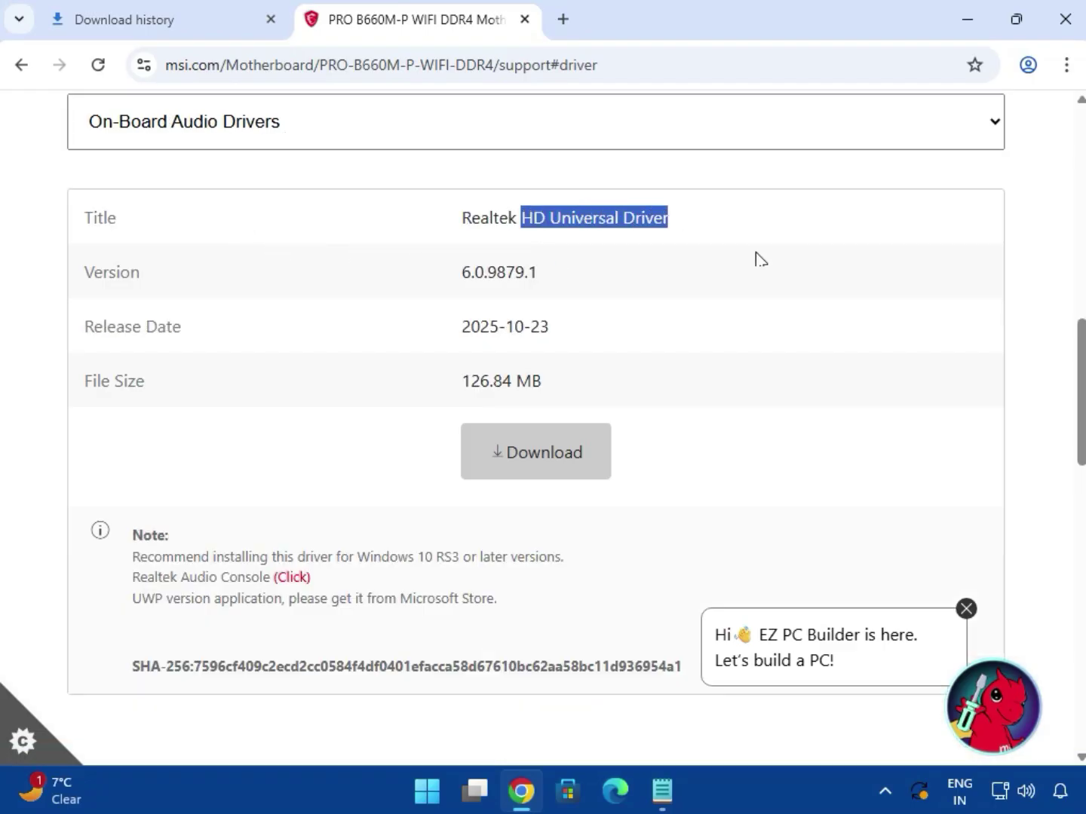
Switch the driver category to LAN Drivers and review the Realtek PCI-E Ethernet and BlueTooth driver entries
left_click(282, 136)
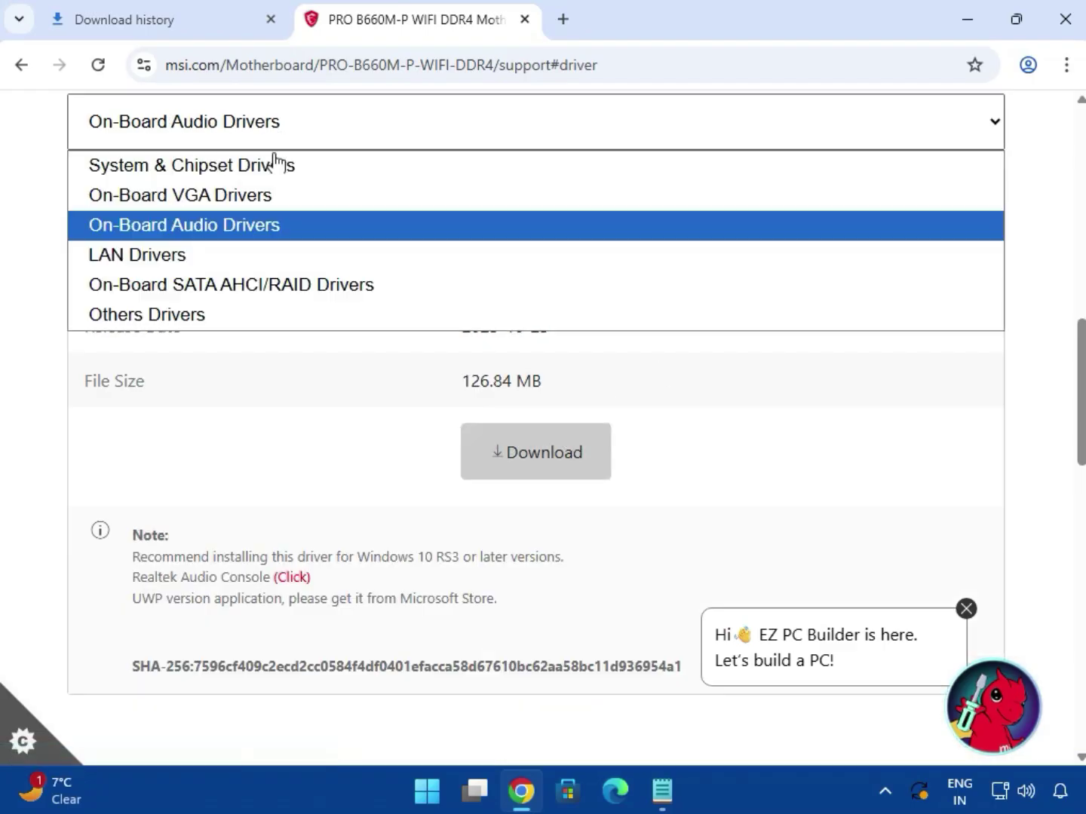
left_click(256, 251)
left_click_drag(531, 238, 725, 255)
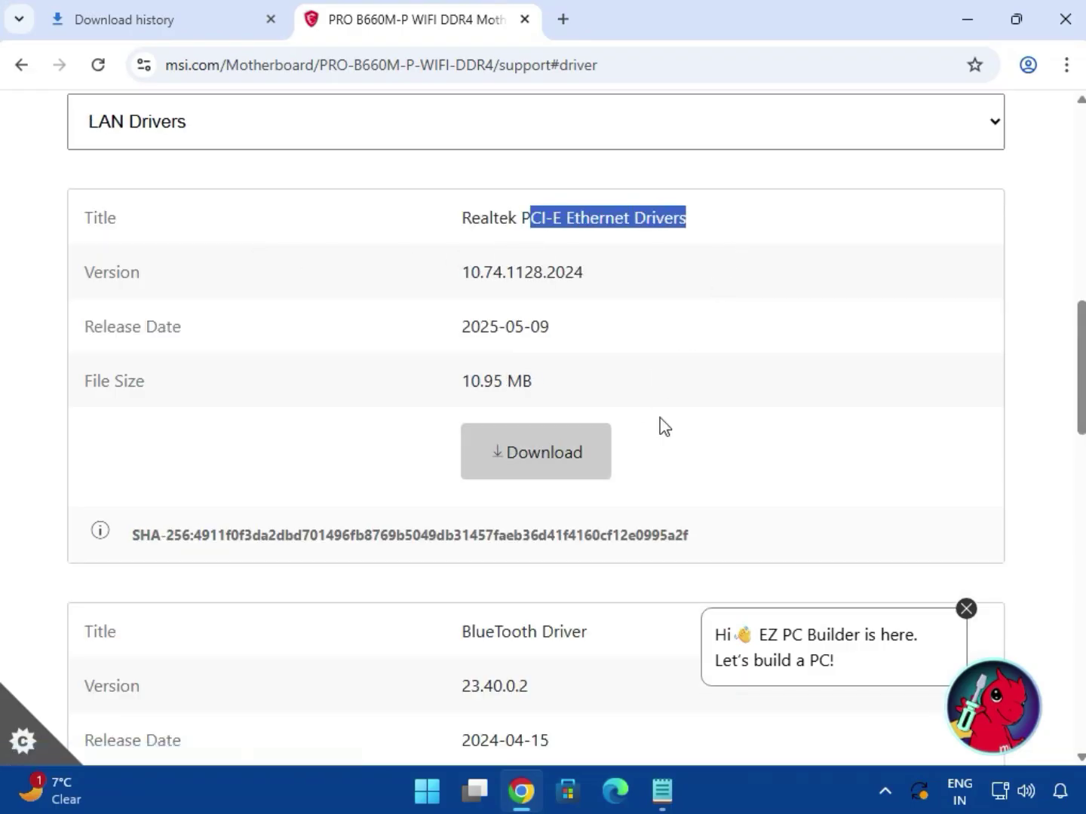
scroll(663, 425, "down", 3)
left_click_drag(469, 409, 699, 423)
scroll(699, 422, "down", 3)
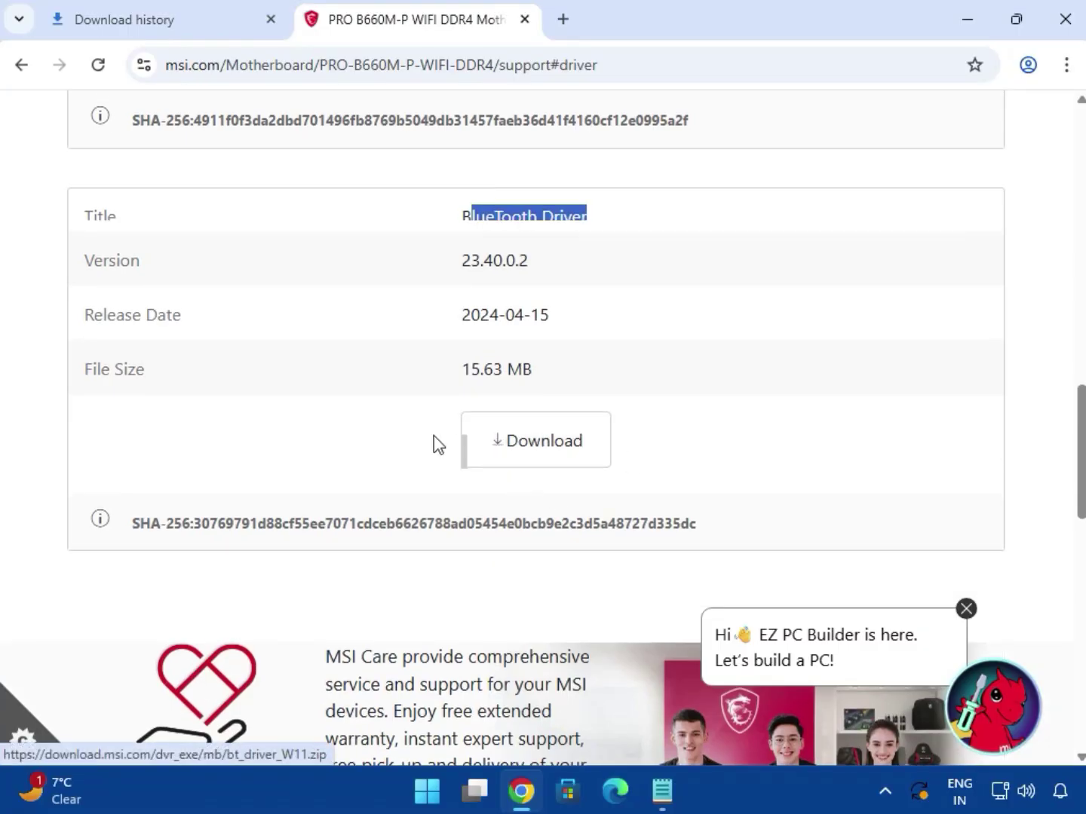
scroll(227, 362, "up", 7)
left_click(268, 258)
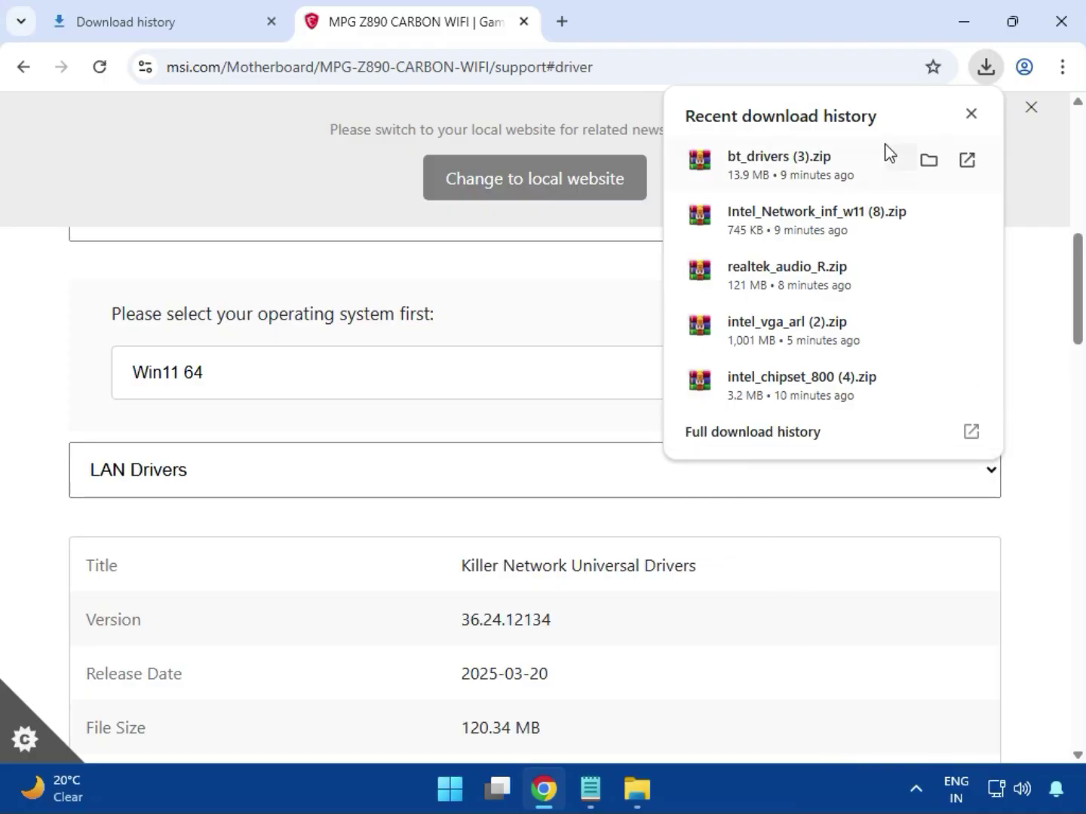
Open the full download history and show bt_drivers (3).zip in its folder
left_click(725, 438)
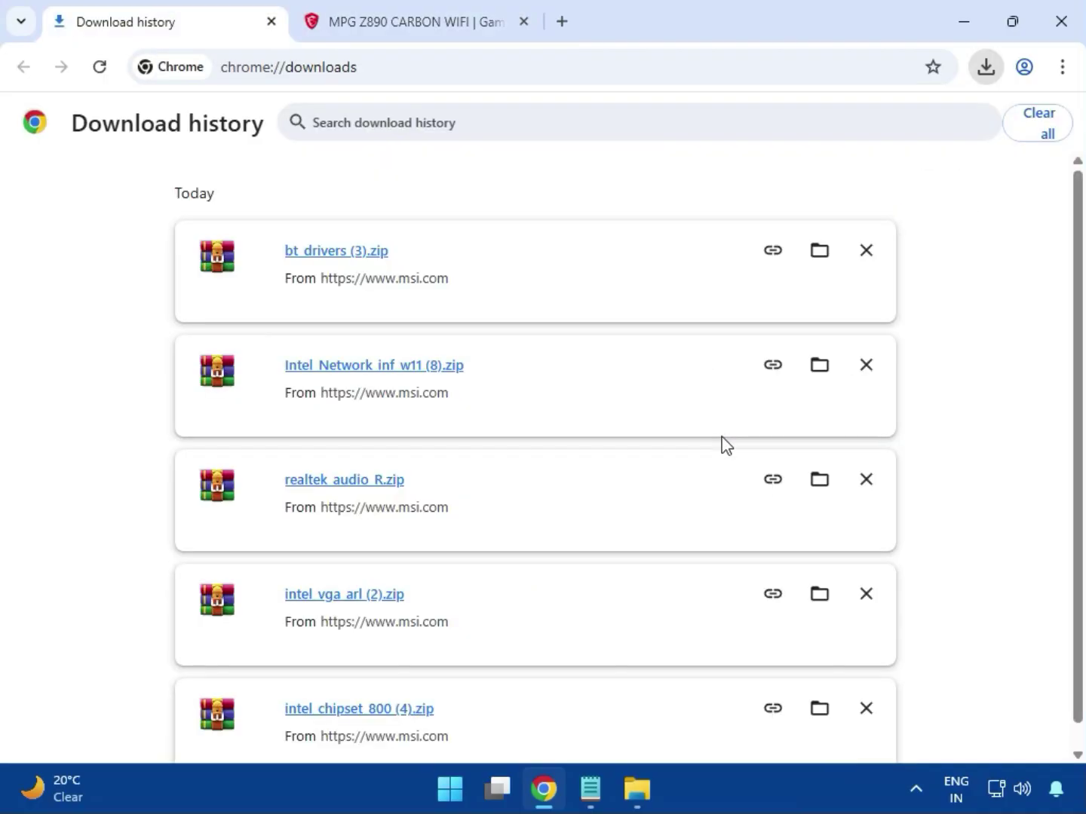
left_click(818, 251)
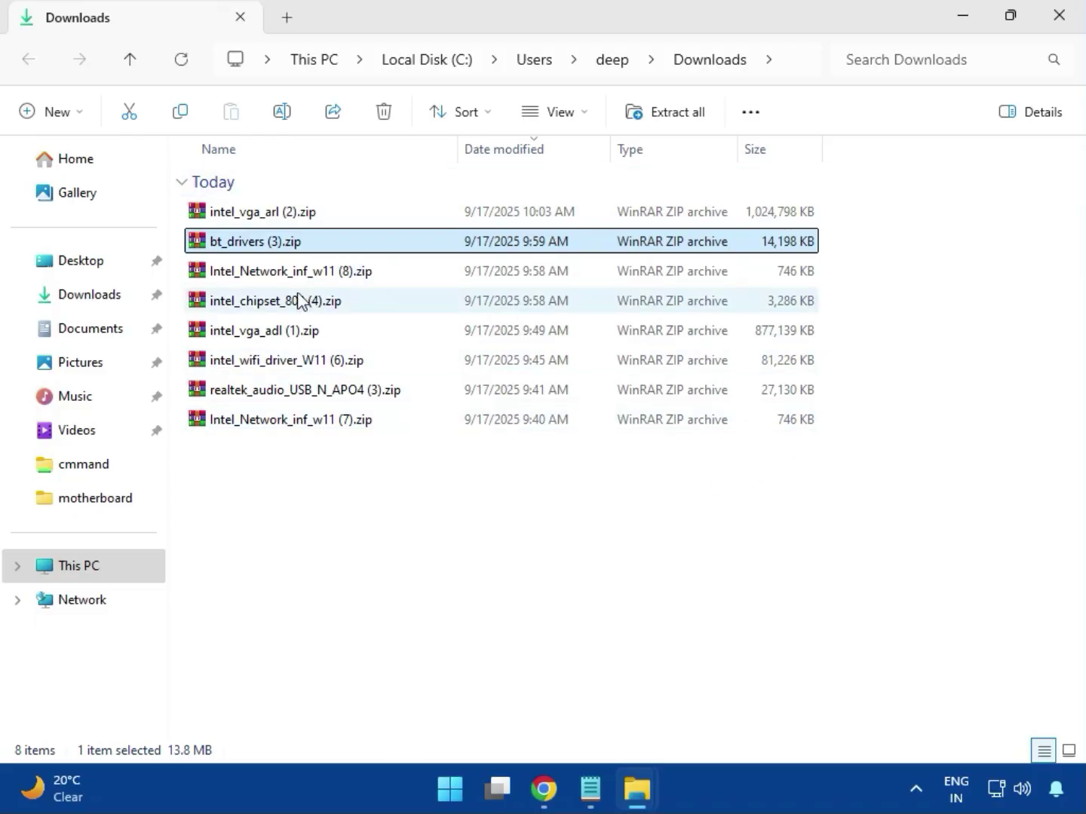
Open the intel_vga_arl (2).zip archive, dismiss the WinRAR licence reminder, and enter the Intel VGA Driver_32.0.101.6629 folder
left_click(301, 221)
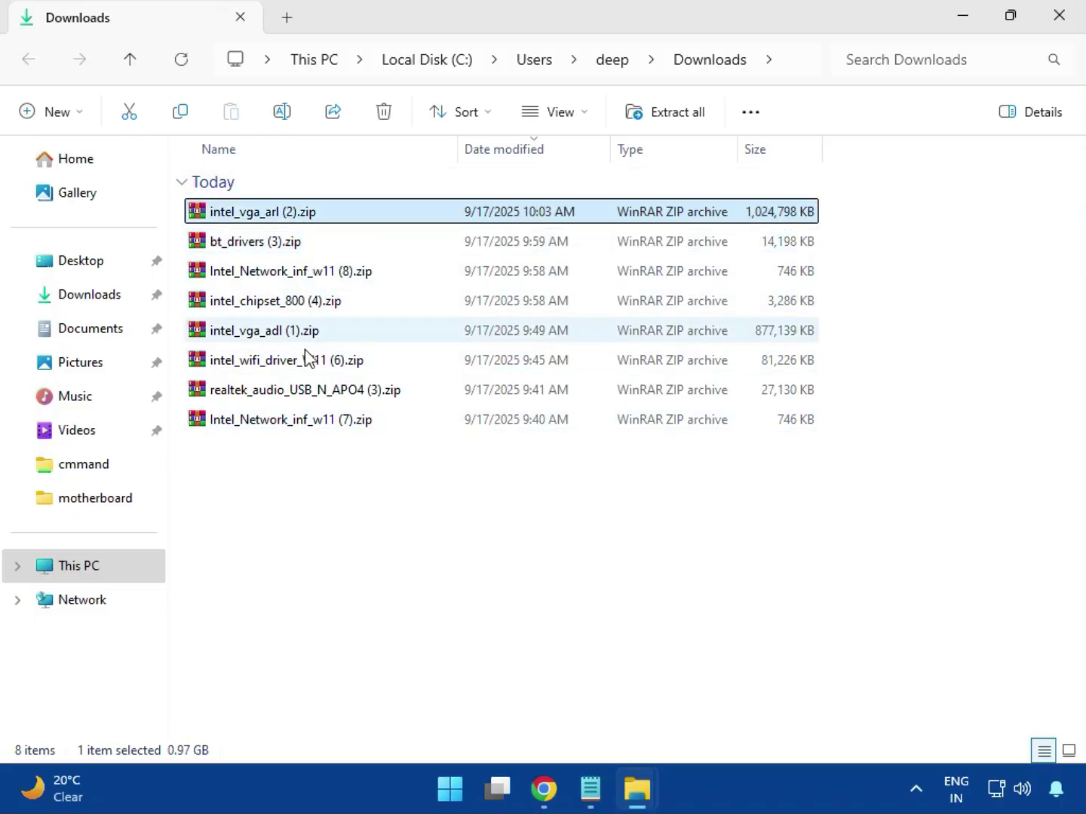
double_click(297, 215)
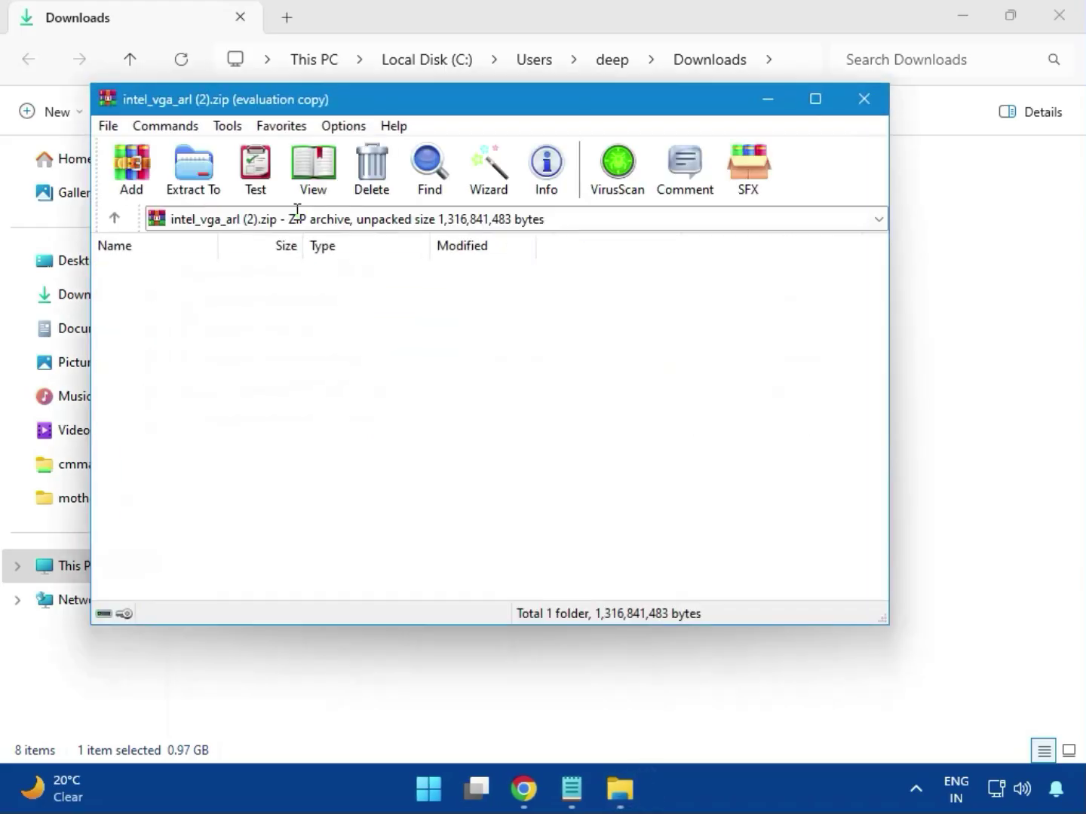
left_click(194, 293)
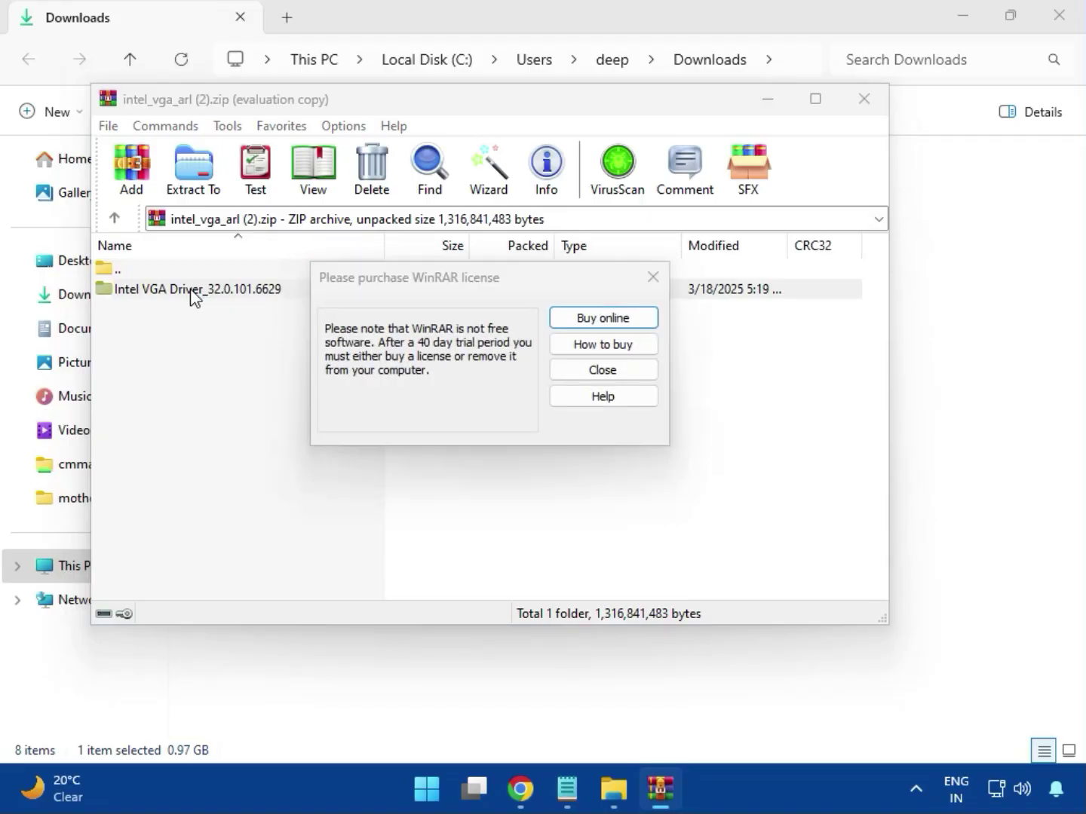
left_click(652, 277)
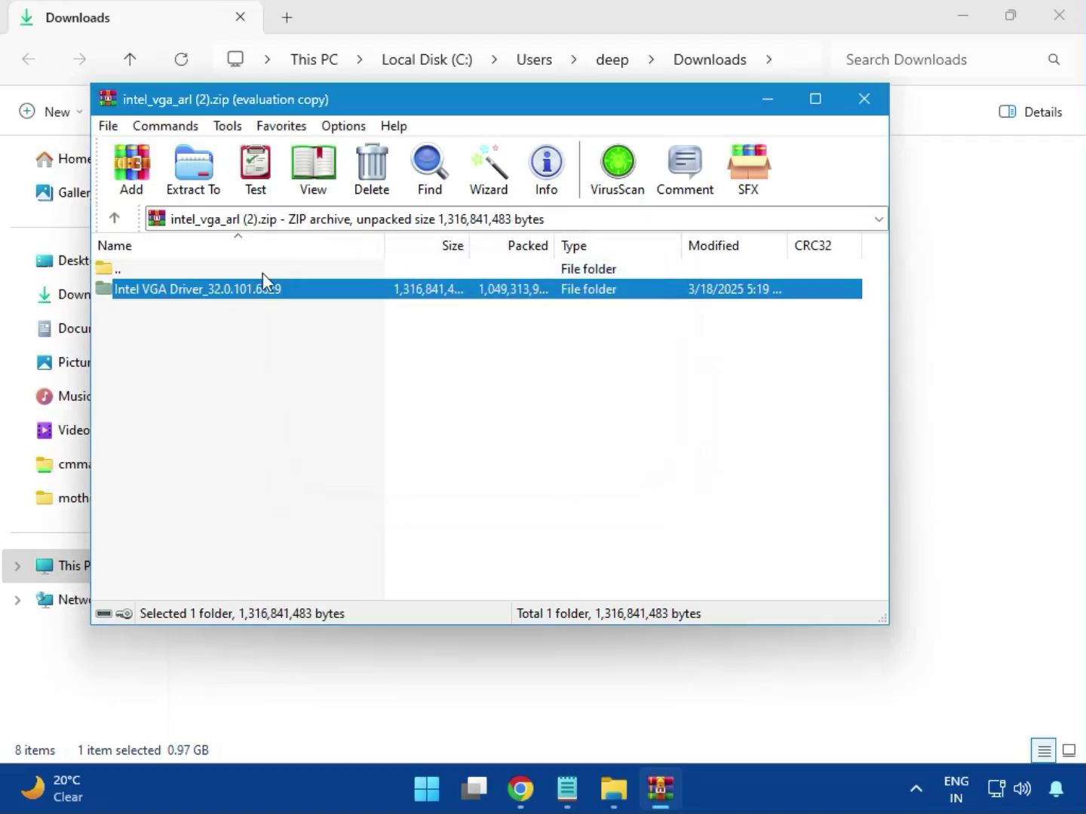
double_click(228, 290)
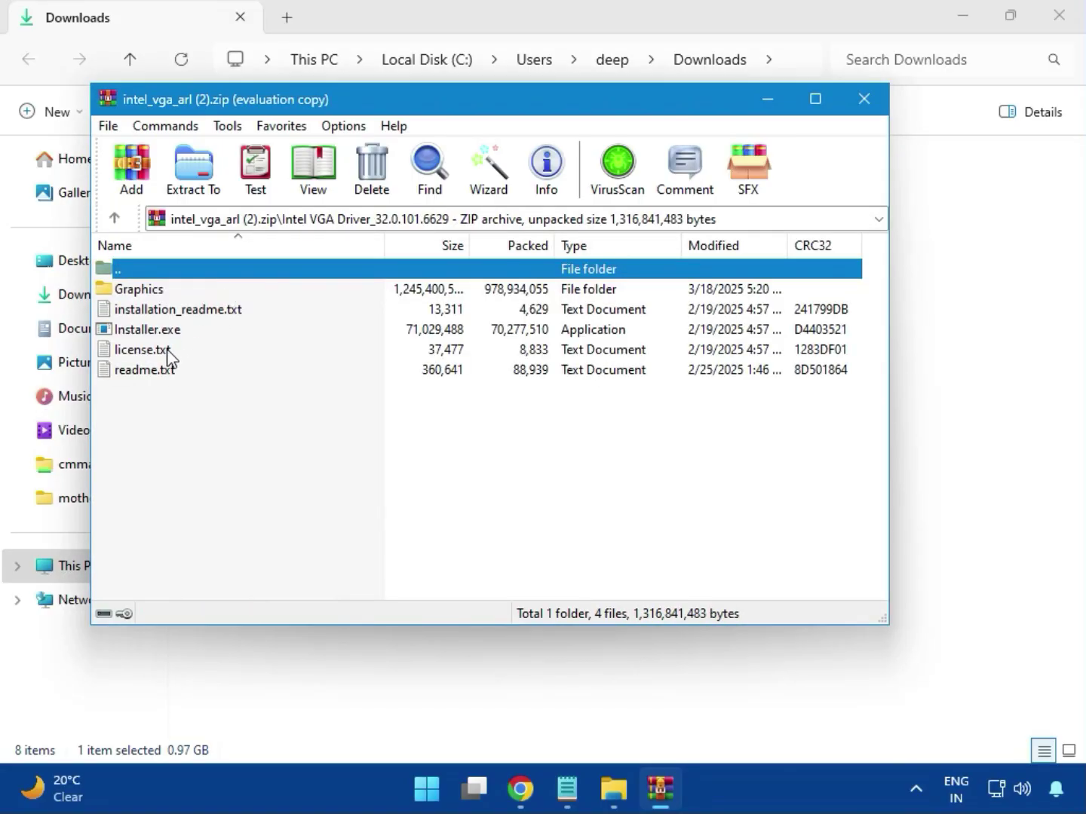
Try to install the Intel graphics driver by running Installer.exe with administrator permission, then close the installer and archive
left_click(182, 332)
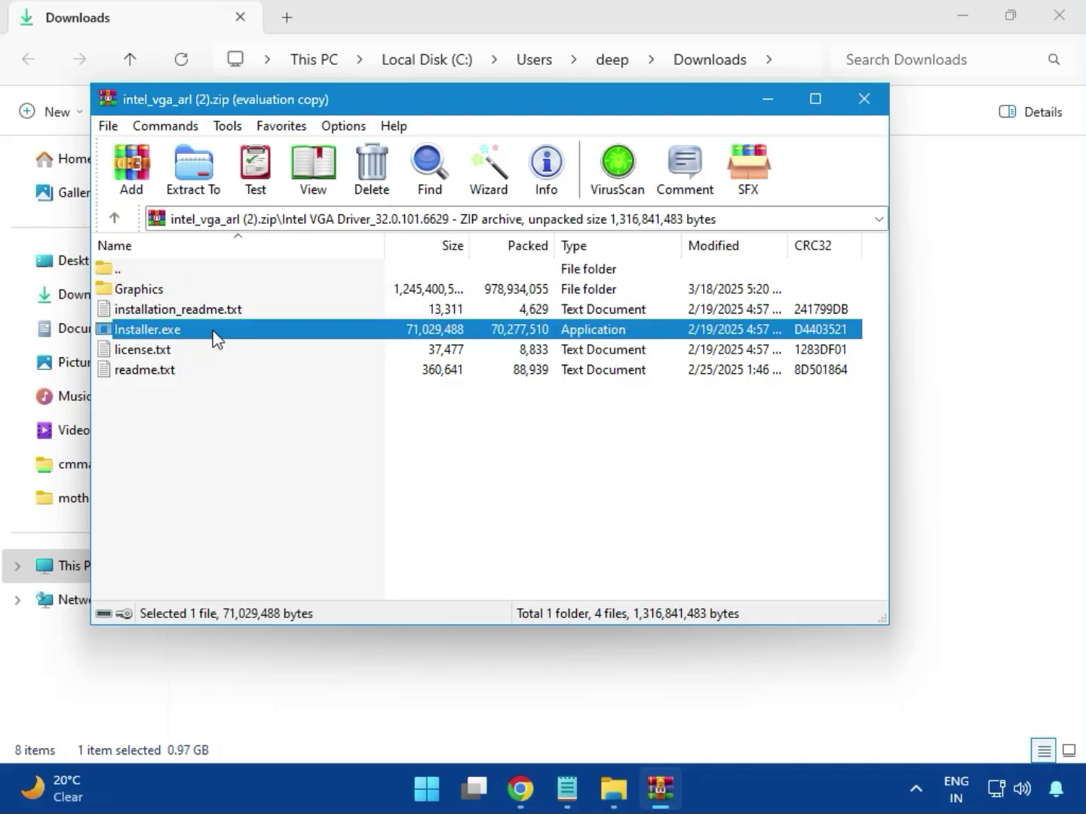
double_click(213, 332)
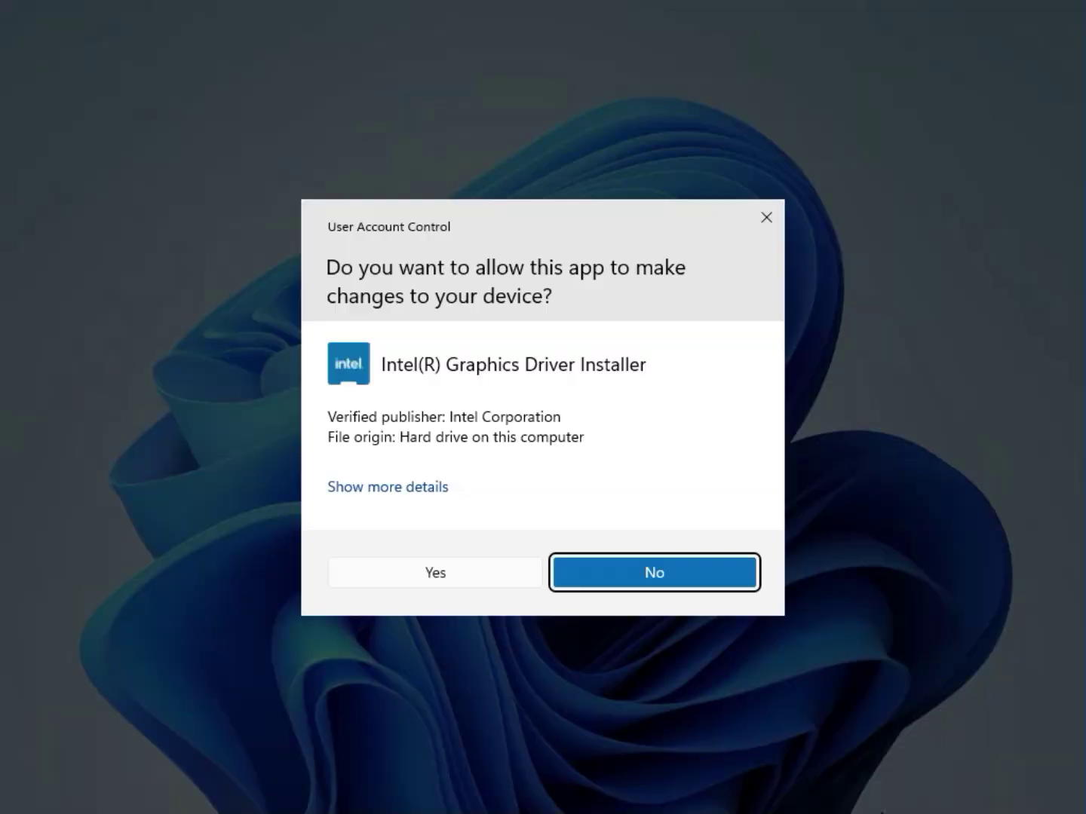
left_click(419, 573)
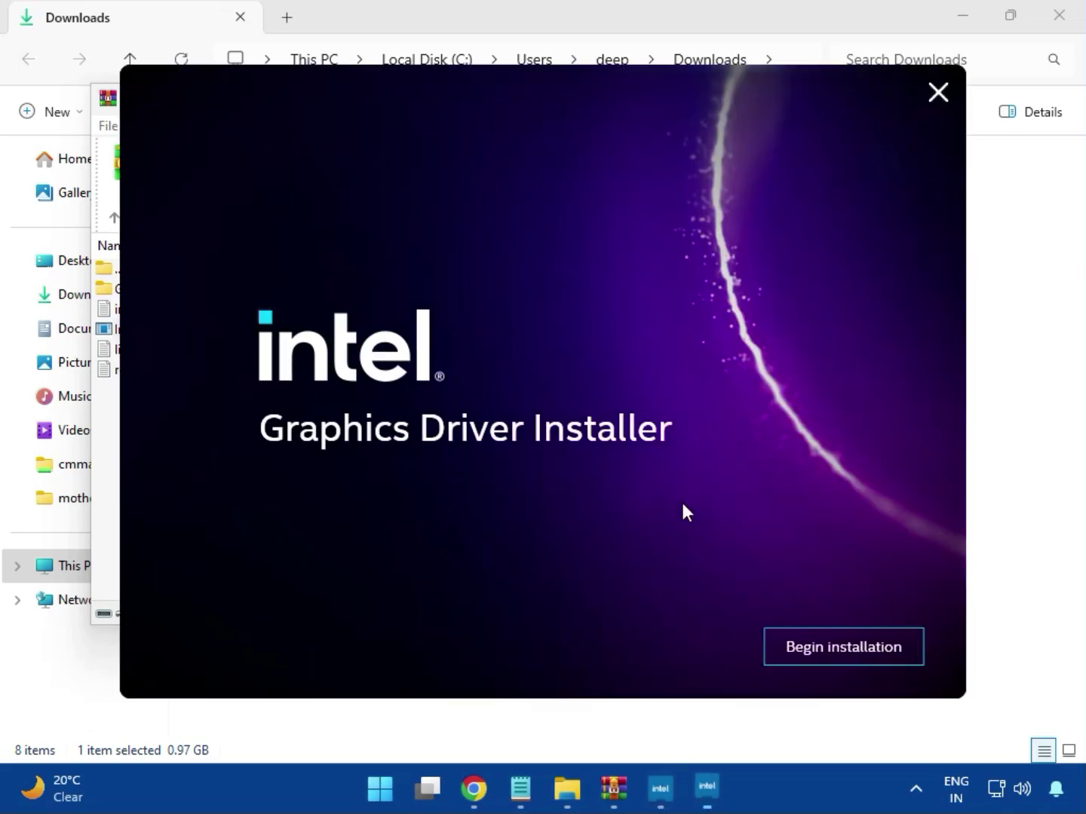
left_click(829, 646)
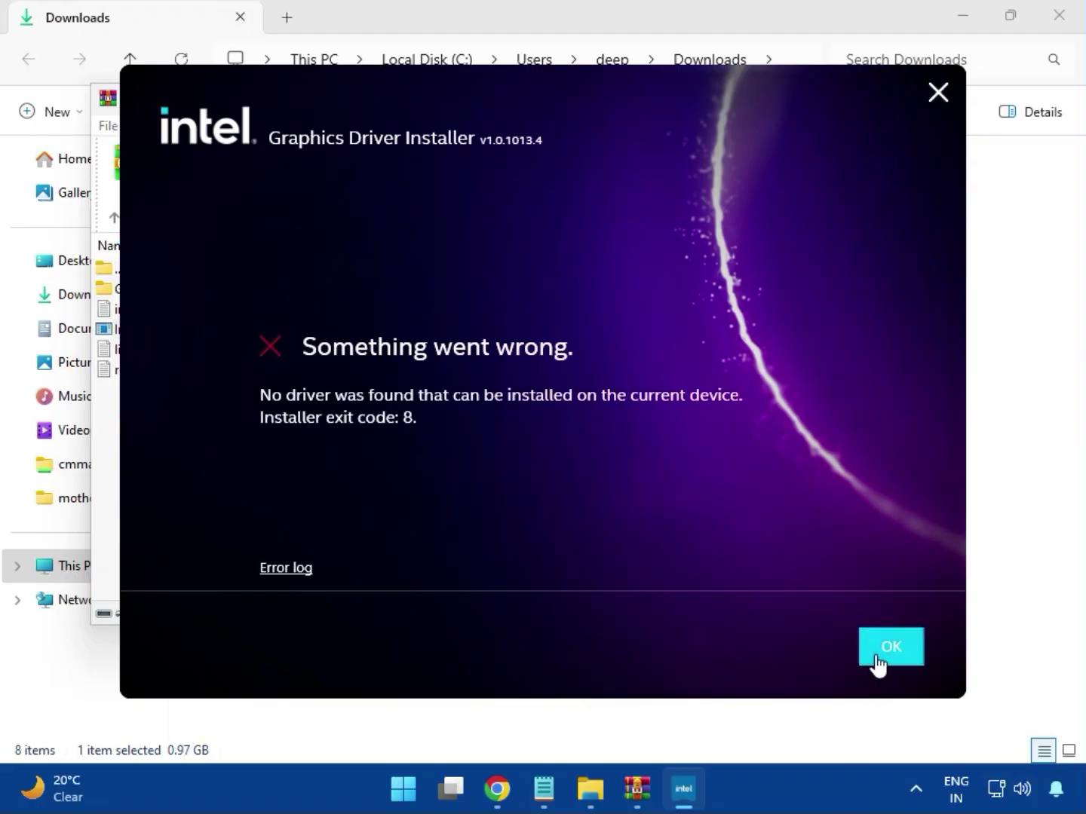
left_click(877, 660)
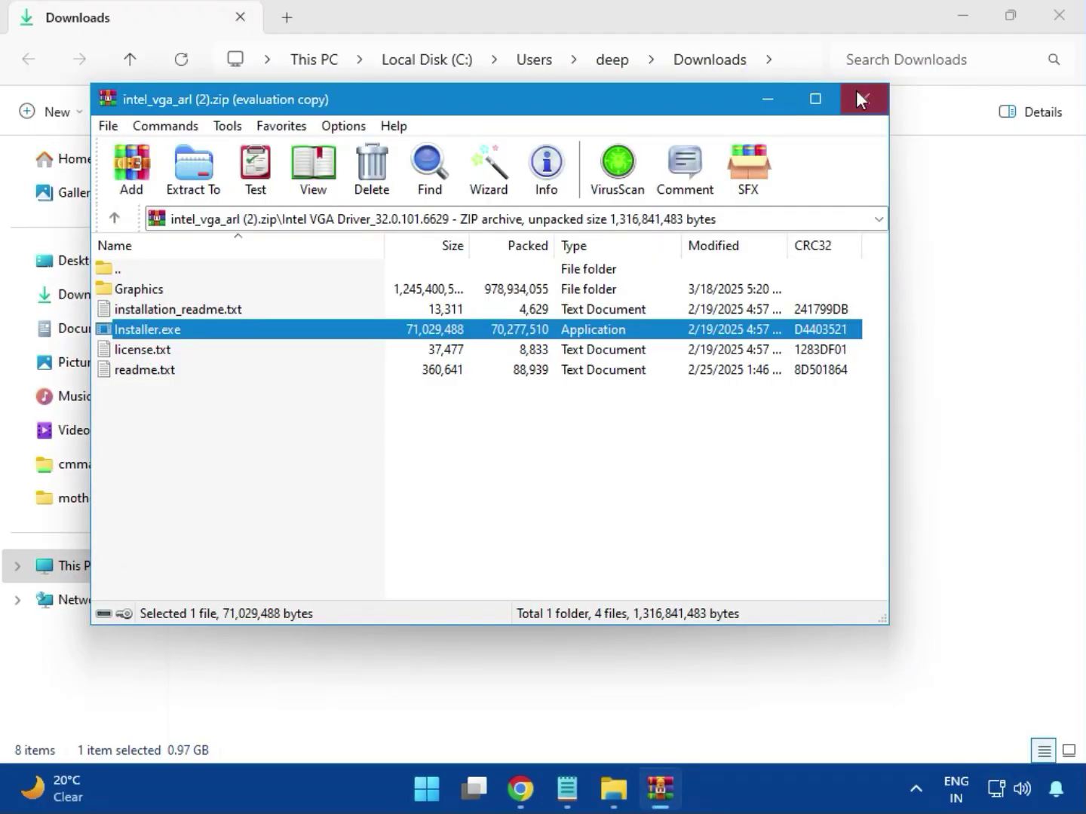
left_click(859, 98)
Open the bt_drivers (3).zip archive, dismiss the WinRAR reminder window, and enter the Intel BlueTooth Driver_23.70.0.2 folder
left_click(229, 249)
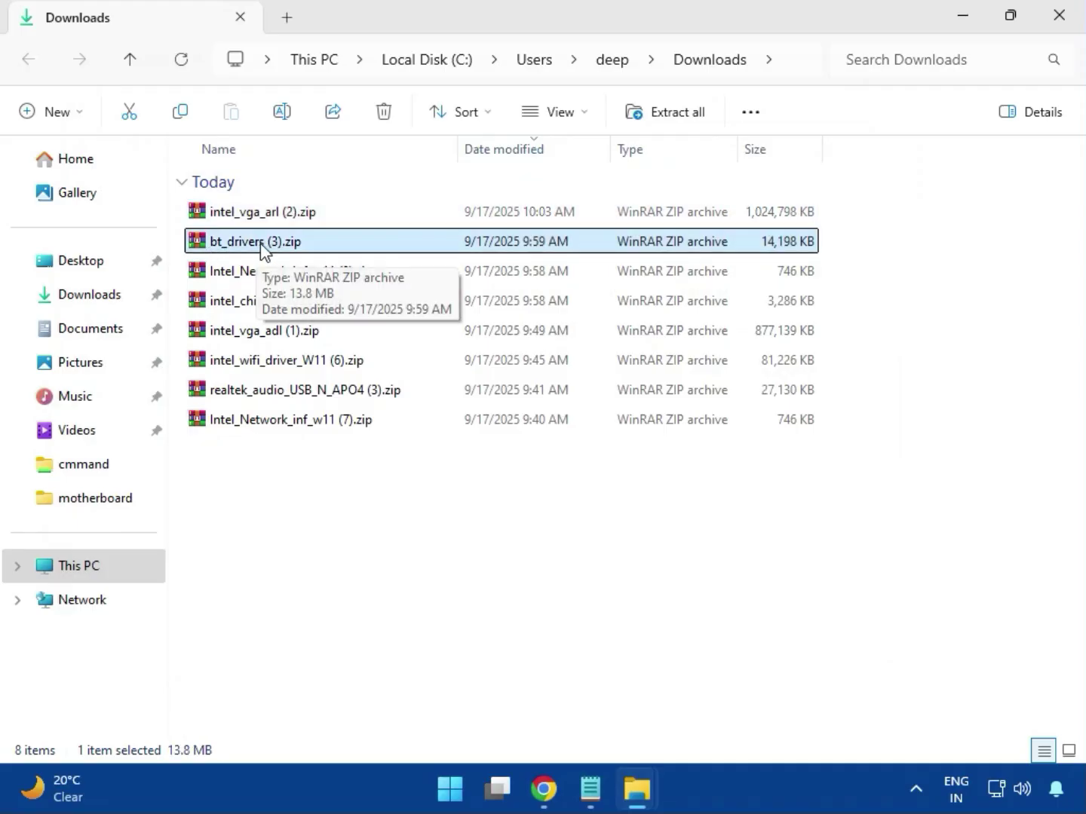
double_click(262, 249)
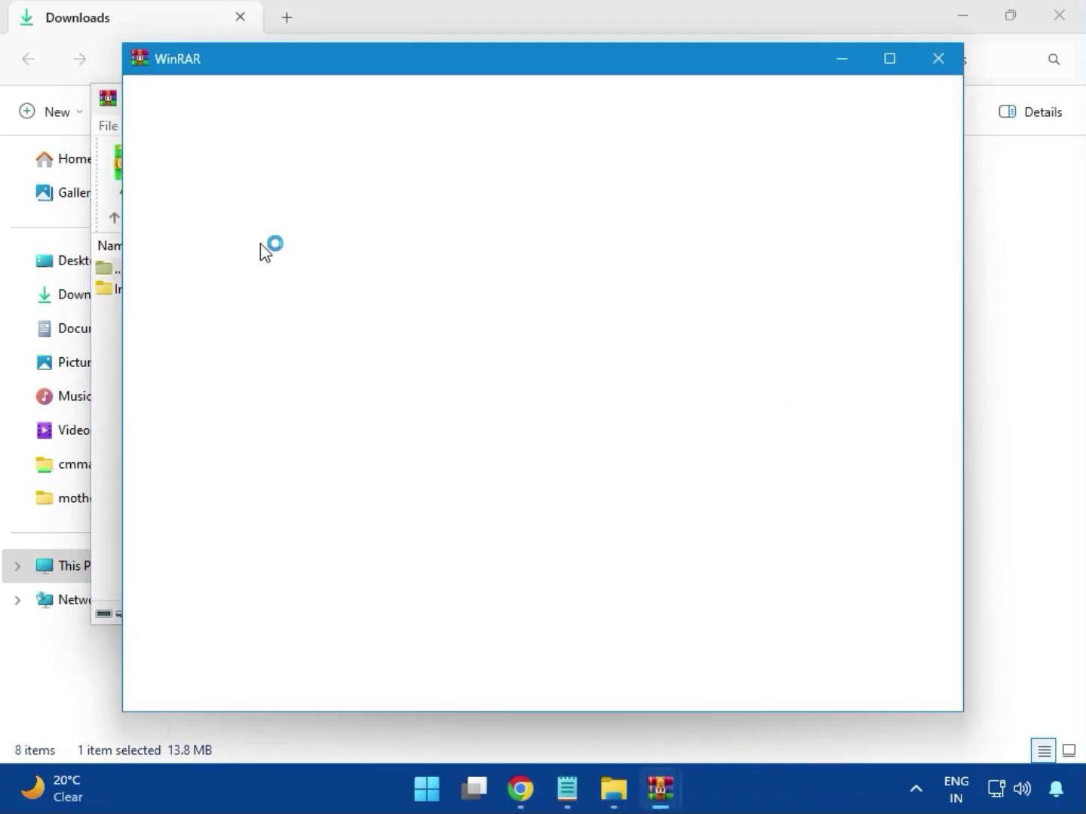
left_click(939, 59)
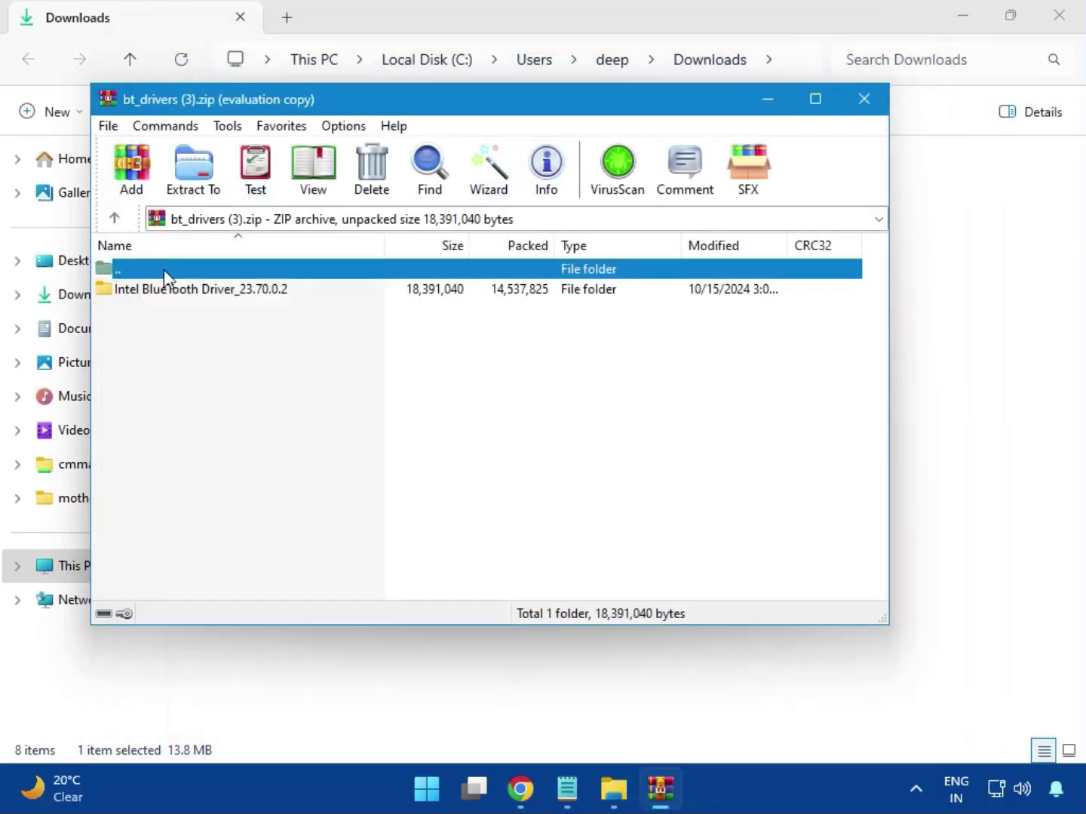
left_click(126, 295)
double_click(202, 291)
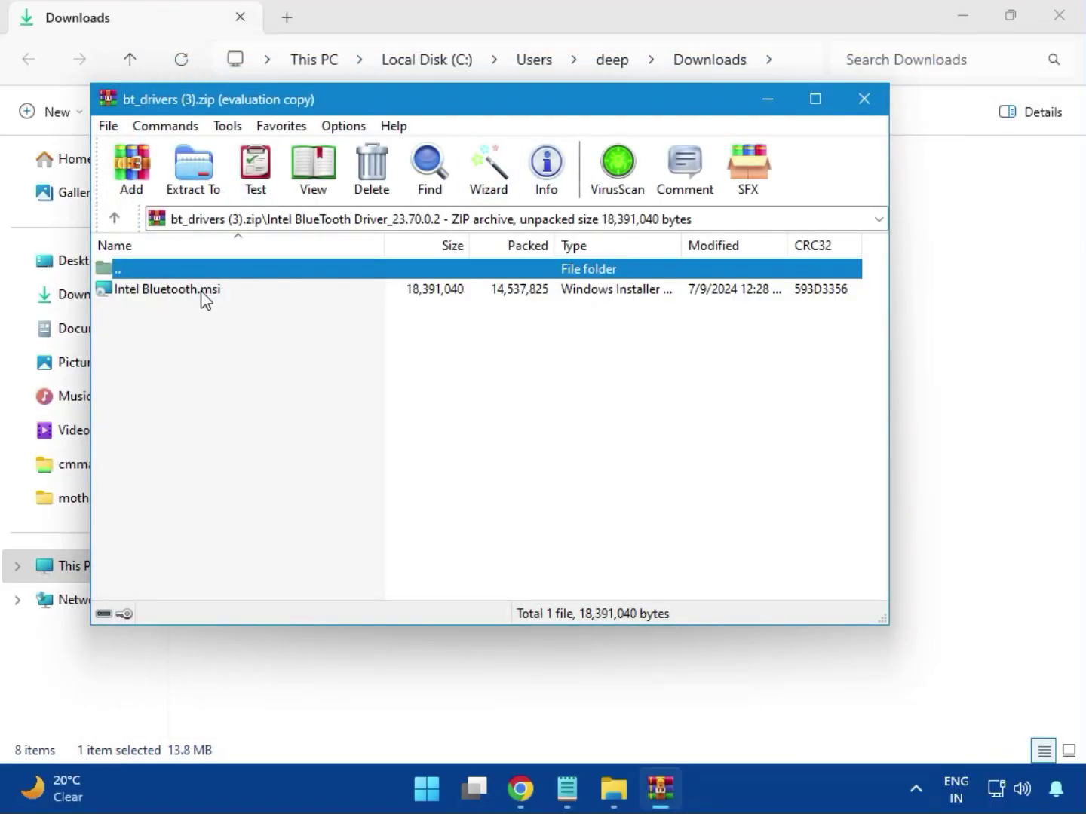
Install Intel Wireless Bluetooth from Intel Bluetooth.msi with the licence accepted, Typical setup and administrator permission, and close the archive
double_click(181, 294)
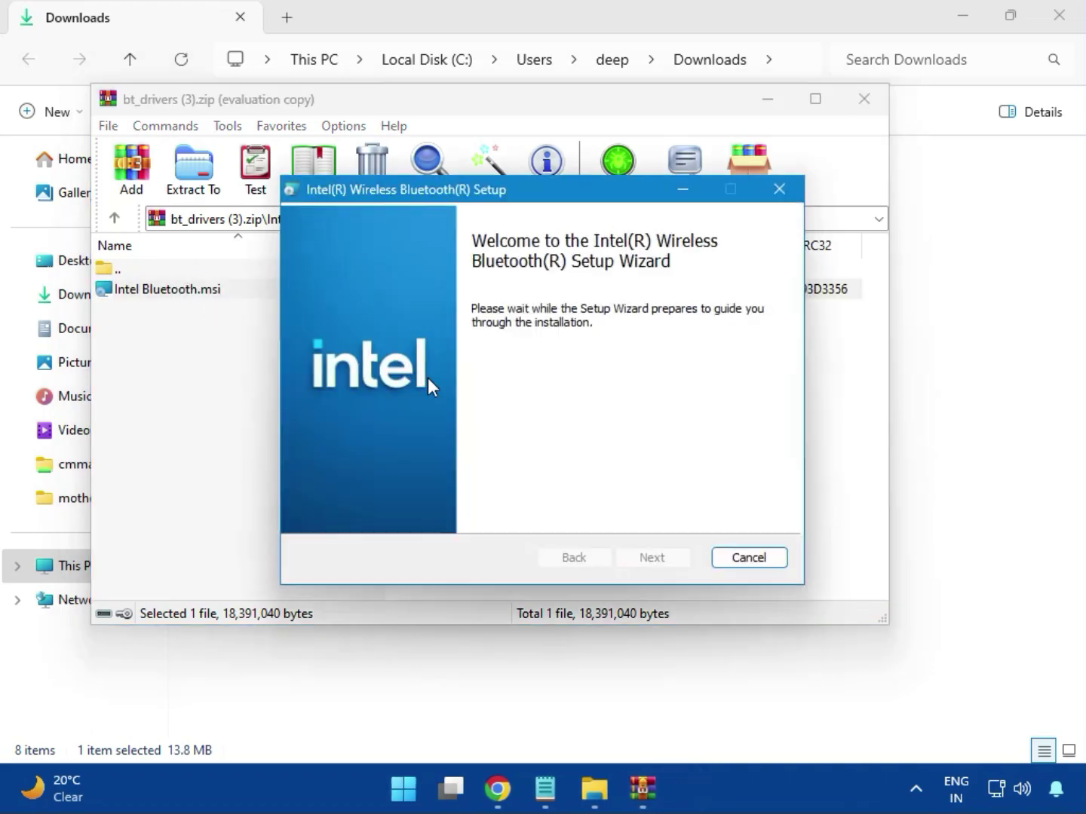
left_click(650, 557)
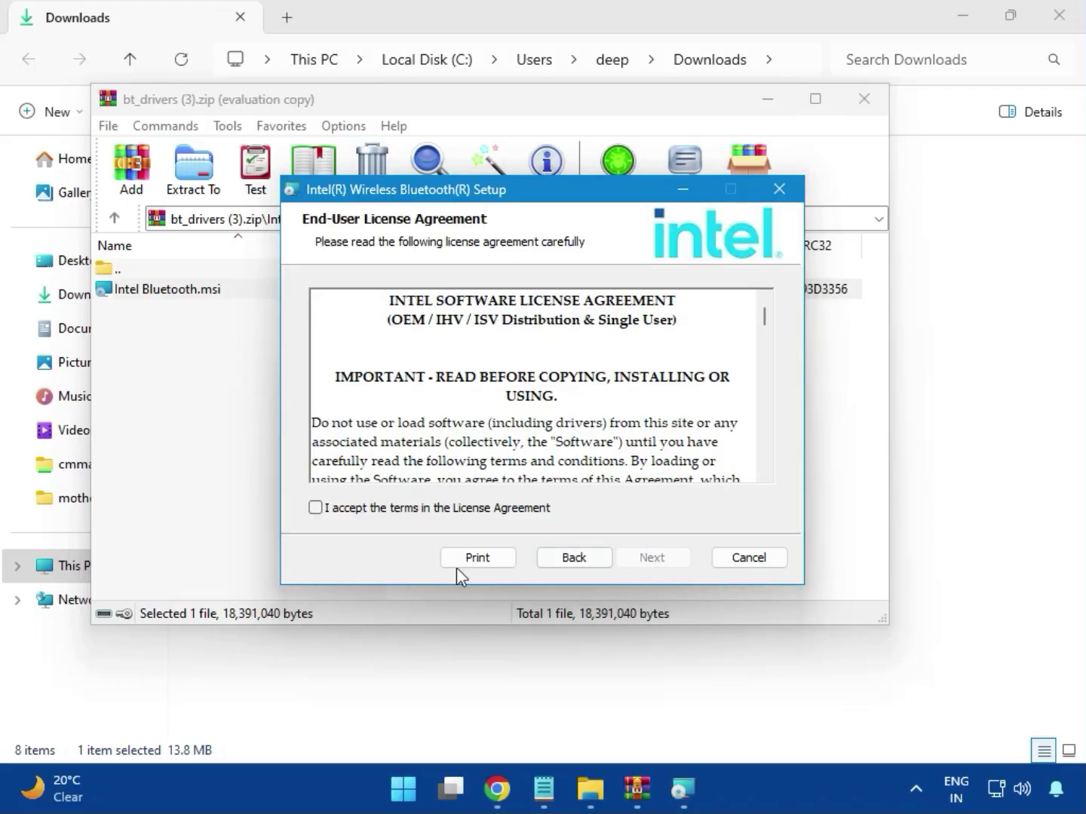
left_click(390, 512)
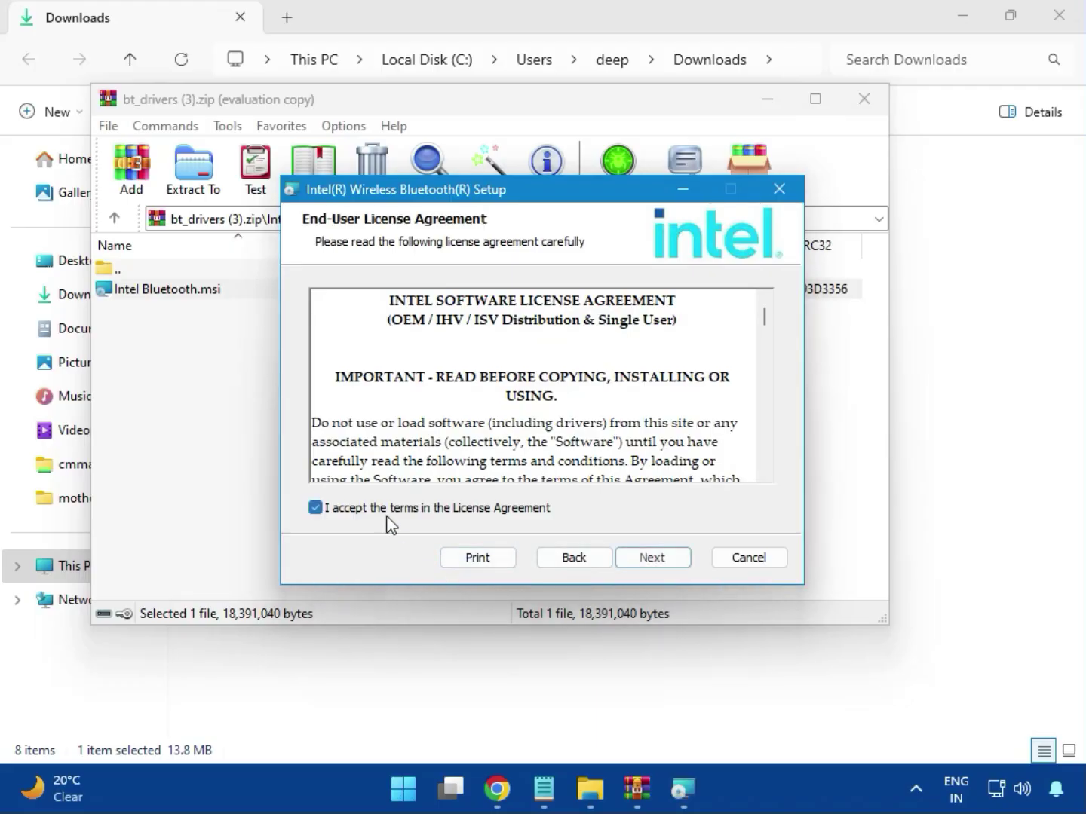
left_click(650, 558)
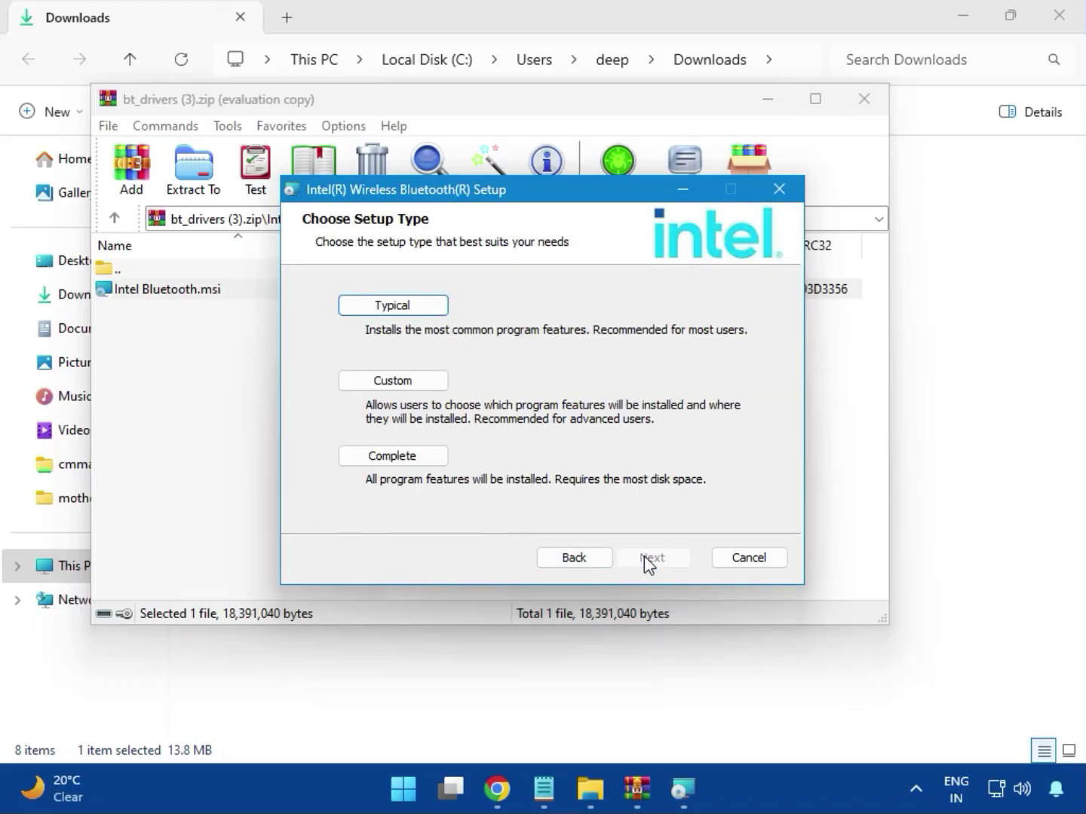
left_click(375, 308)
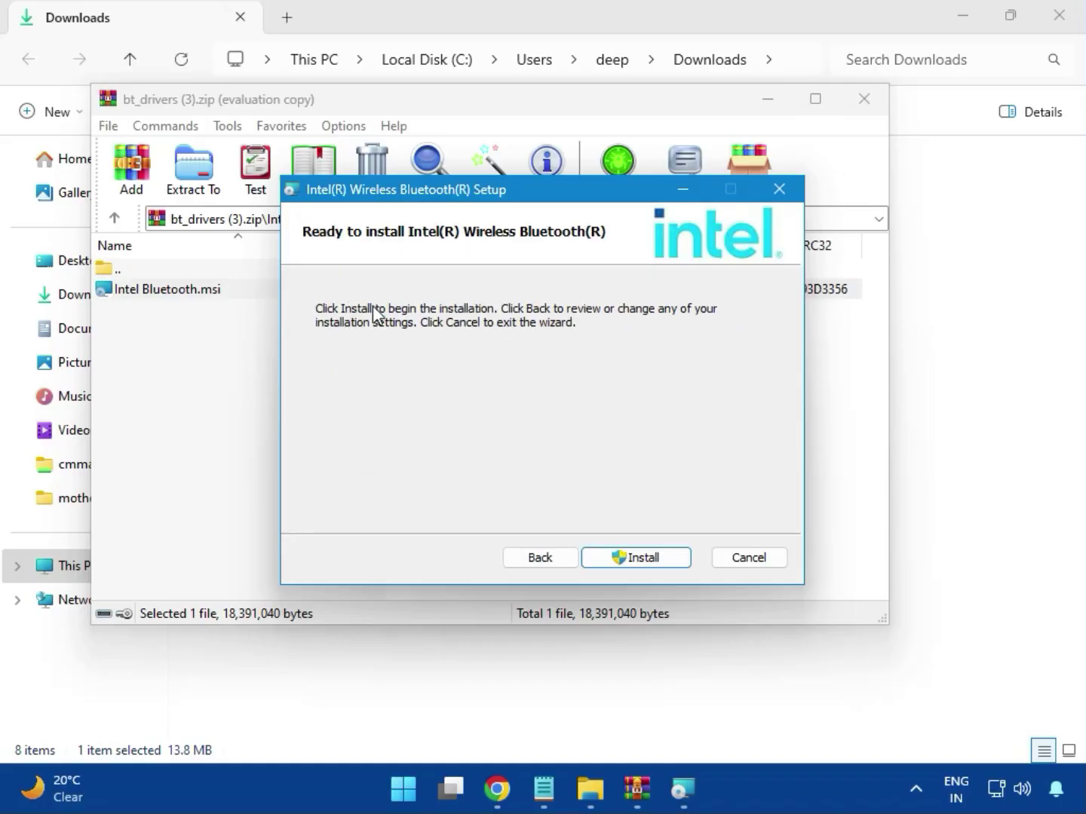
left_click(623, 557)
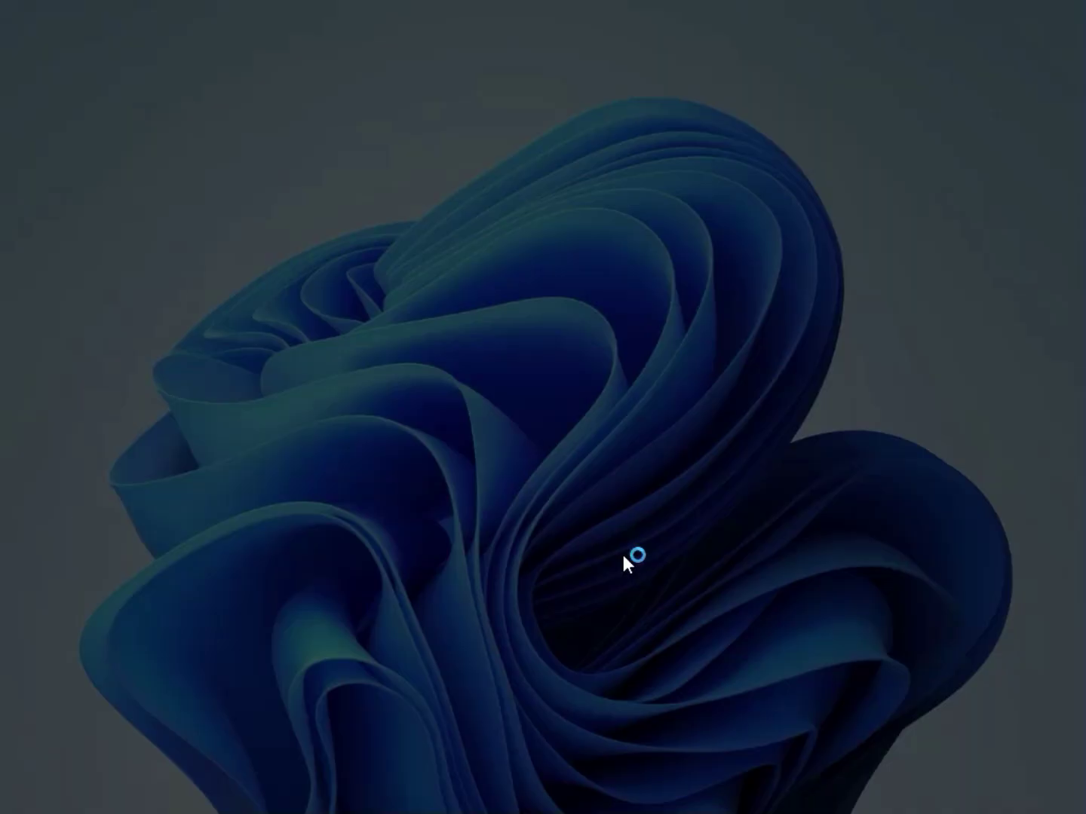
left_click(418, 564)
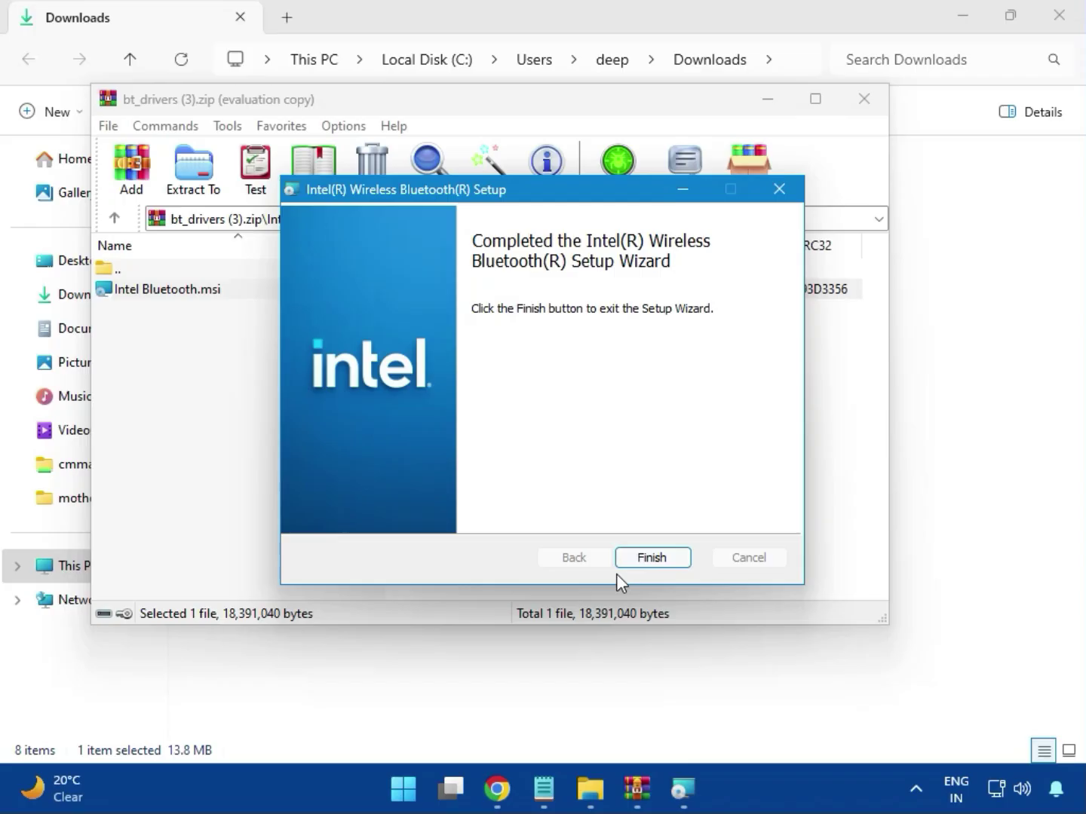
left_click(653, 559)
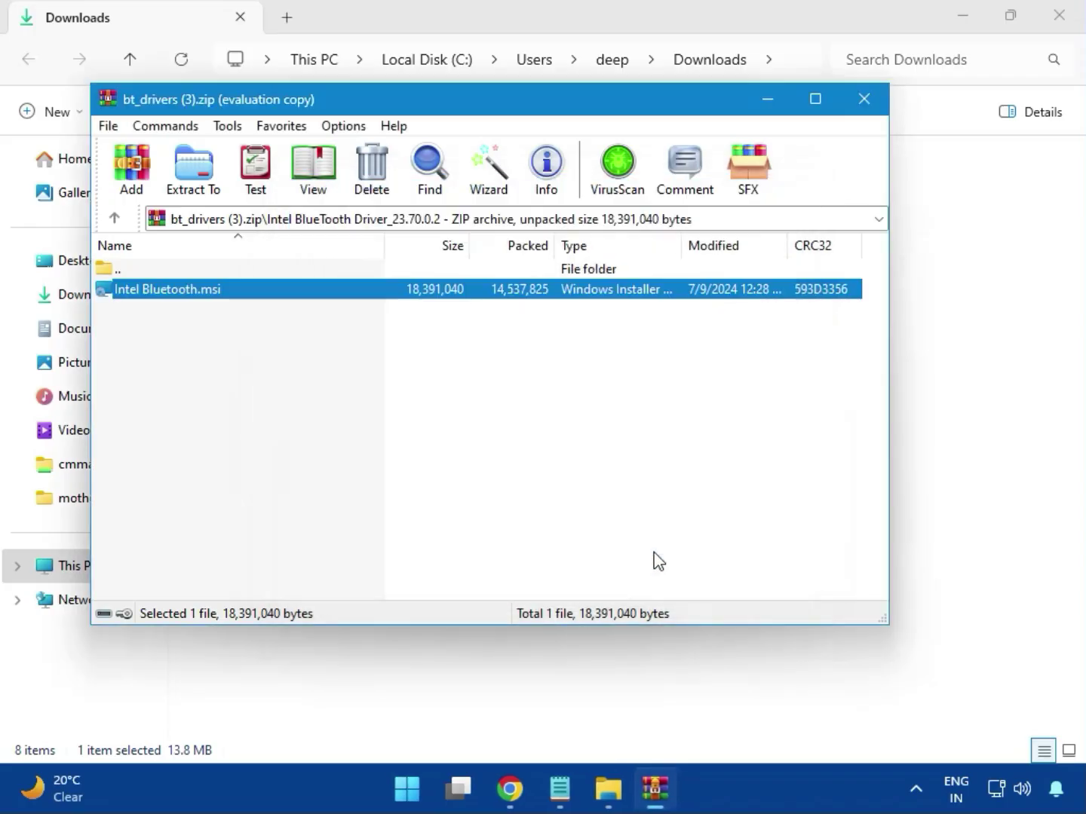
left_click(866, 102)
Open the Intel_Network_inf_w11 (8).zip archive, dismiss the WinRAR reminder window, and enter the W11 folder
left_click(284, 281)
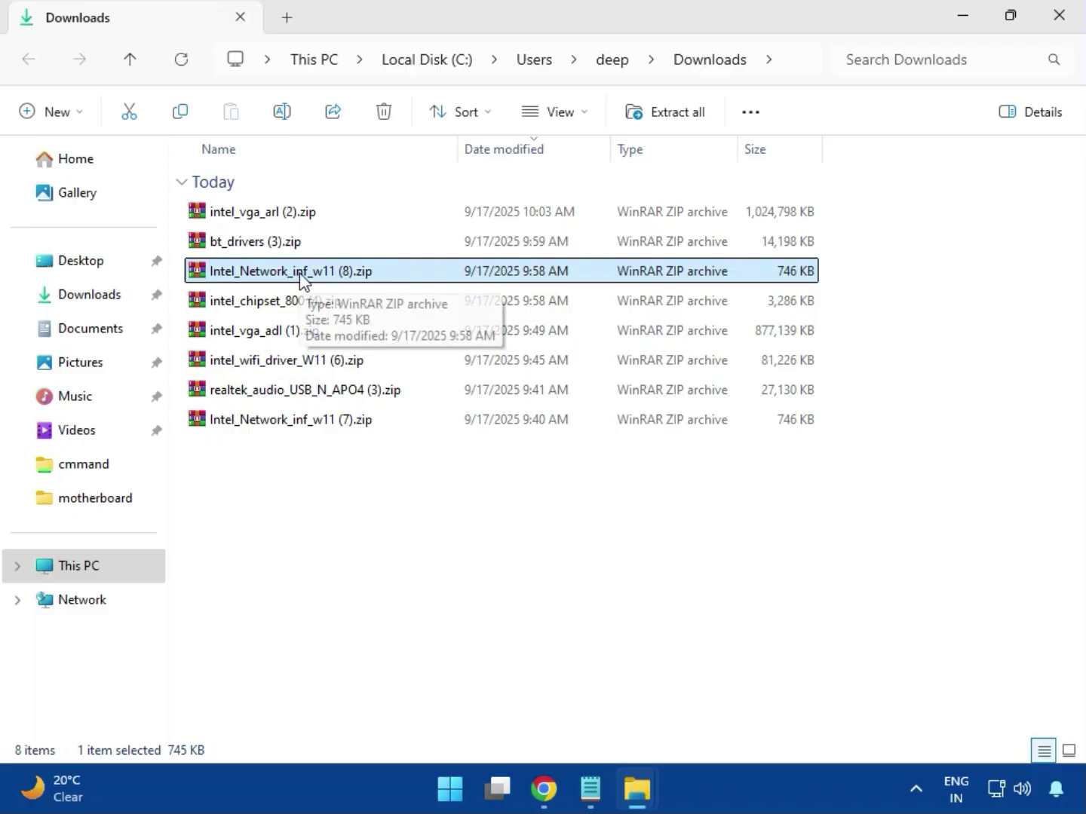
double_click(302, 276)
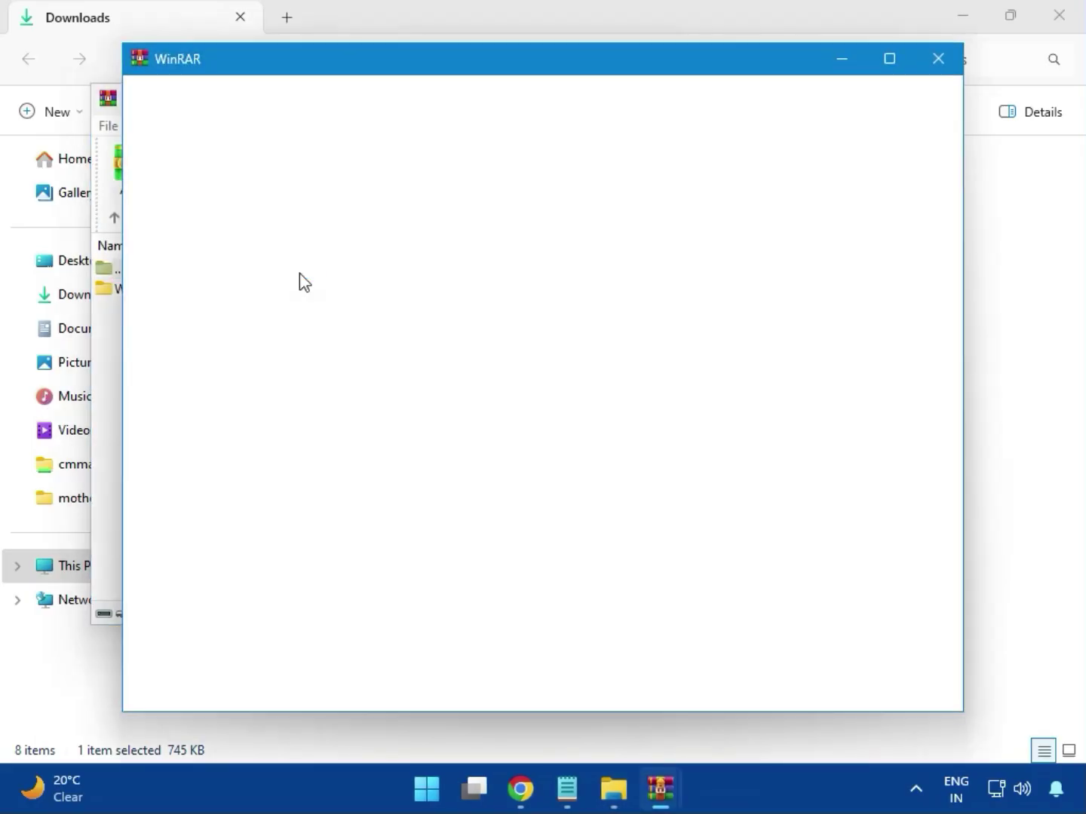
left_click(939, 59)
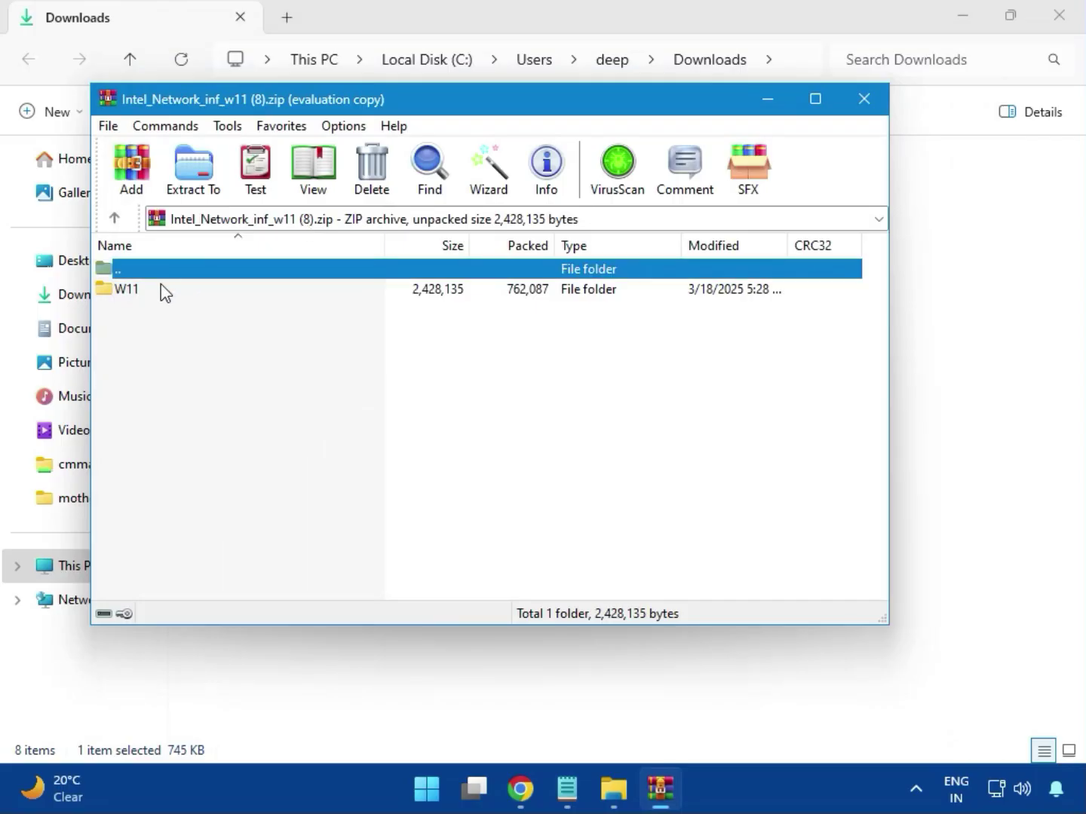
left_click(131, 296)
double_click(134, 301)
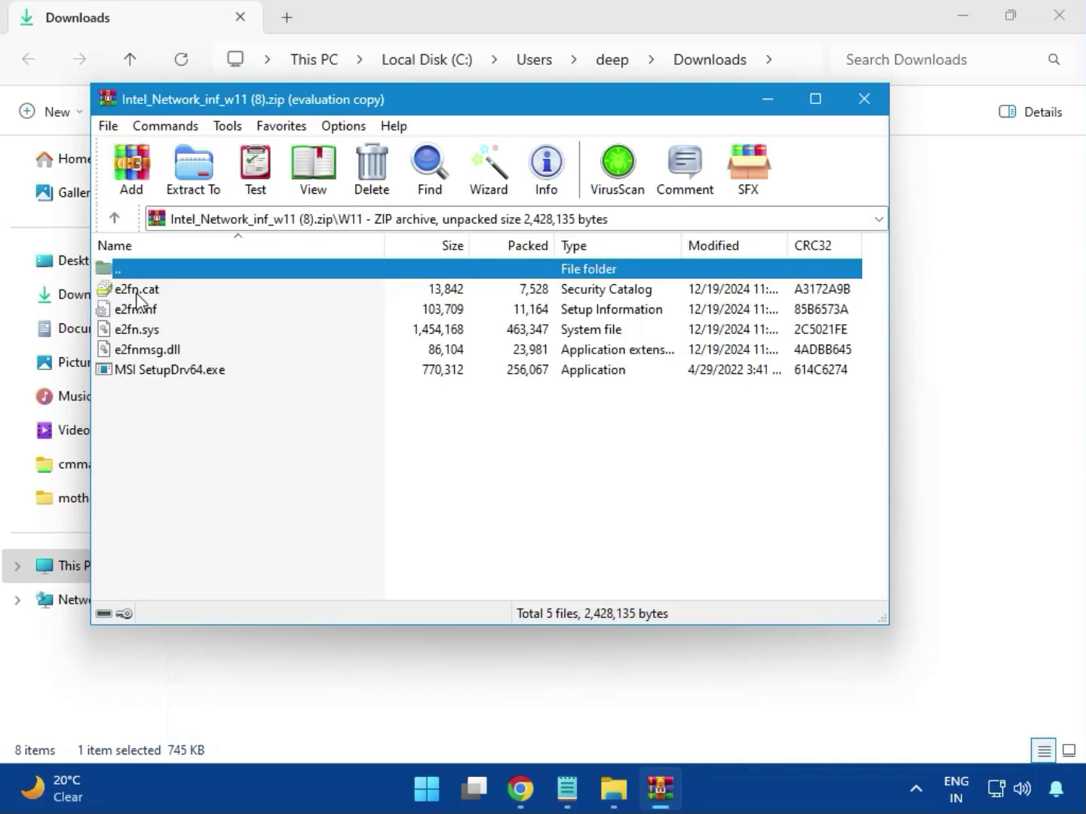
Try to install the Intel network driver by running MSI SetupDrv64.exe with administrator permission, then close the installer and archive
double_click(203, 374)
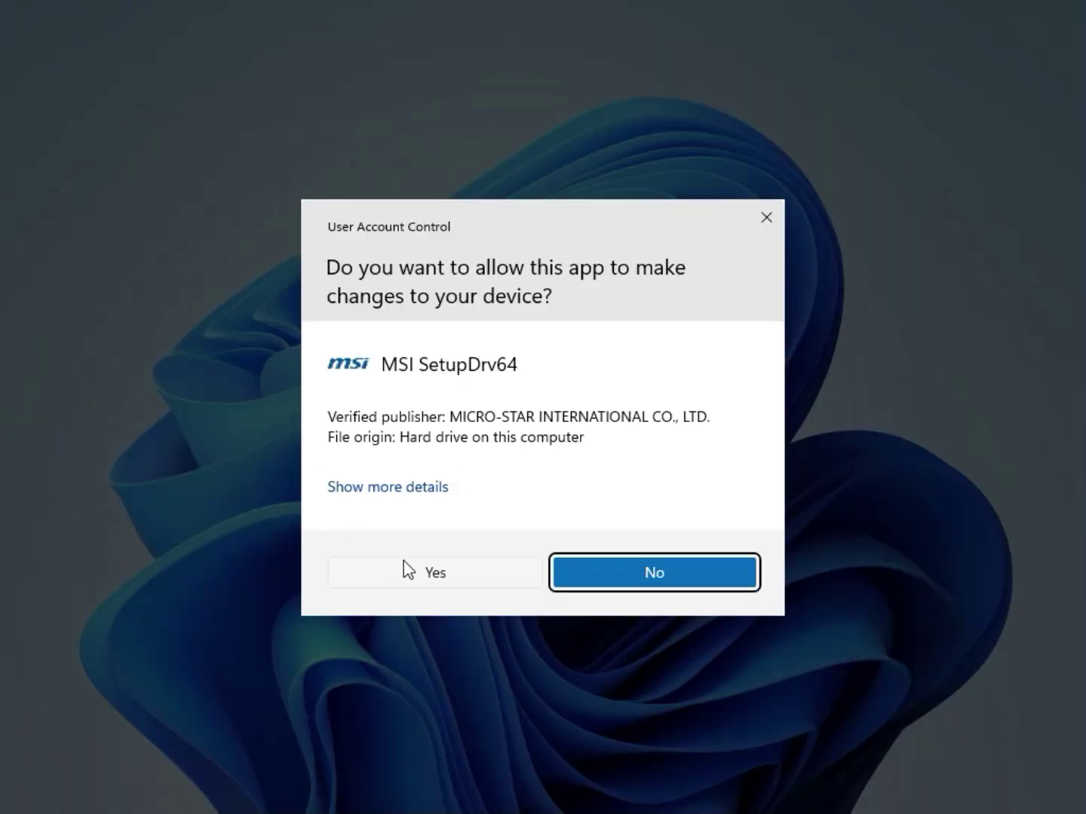
left_click(404, 569)
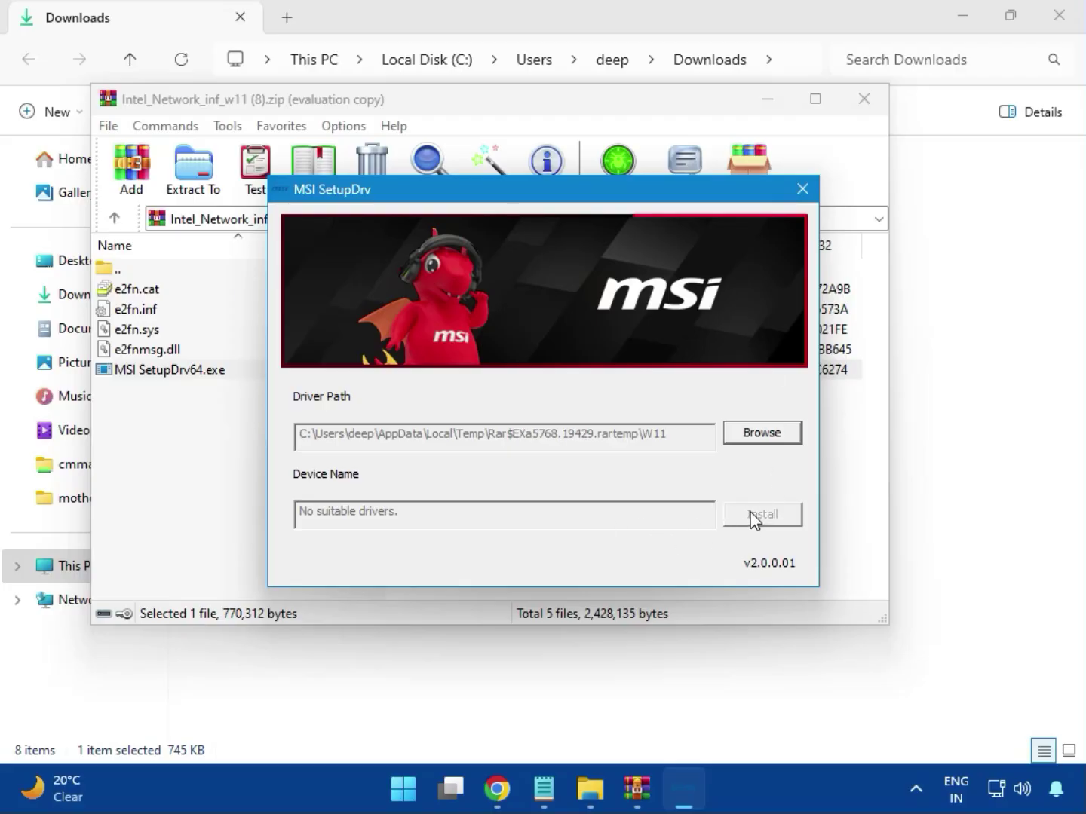
left_click(803, 189)
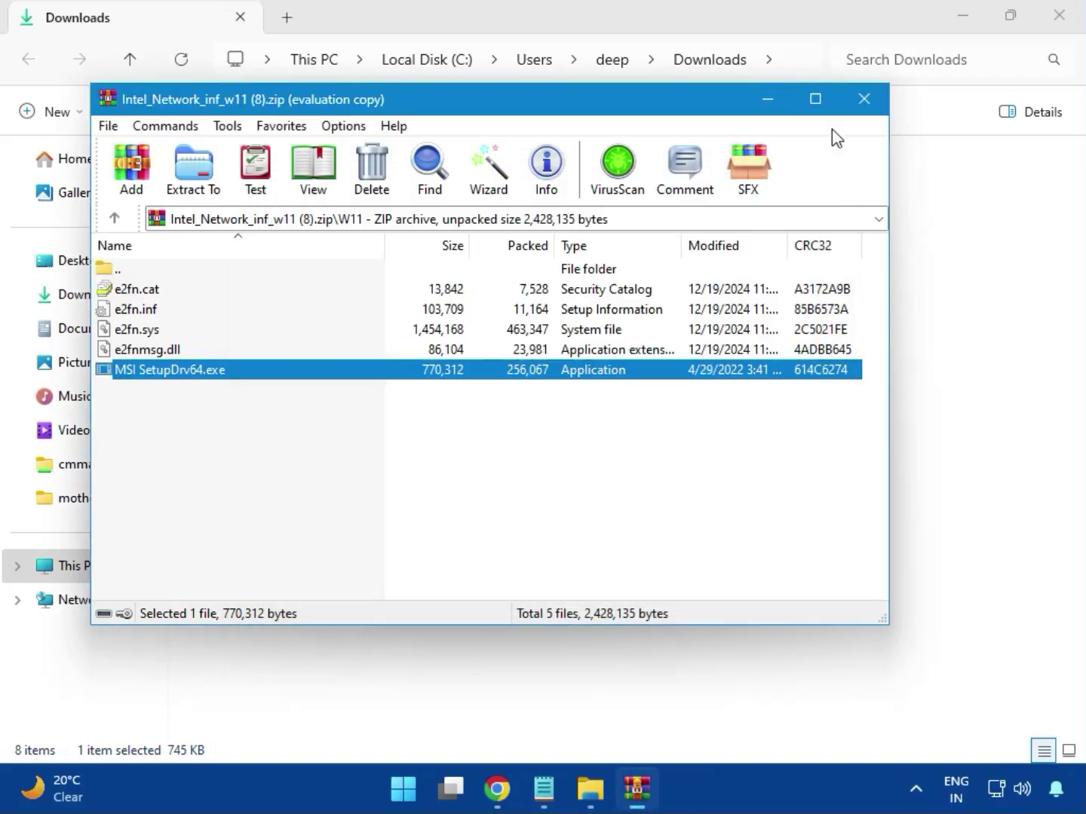
left_click(864, 99)
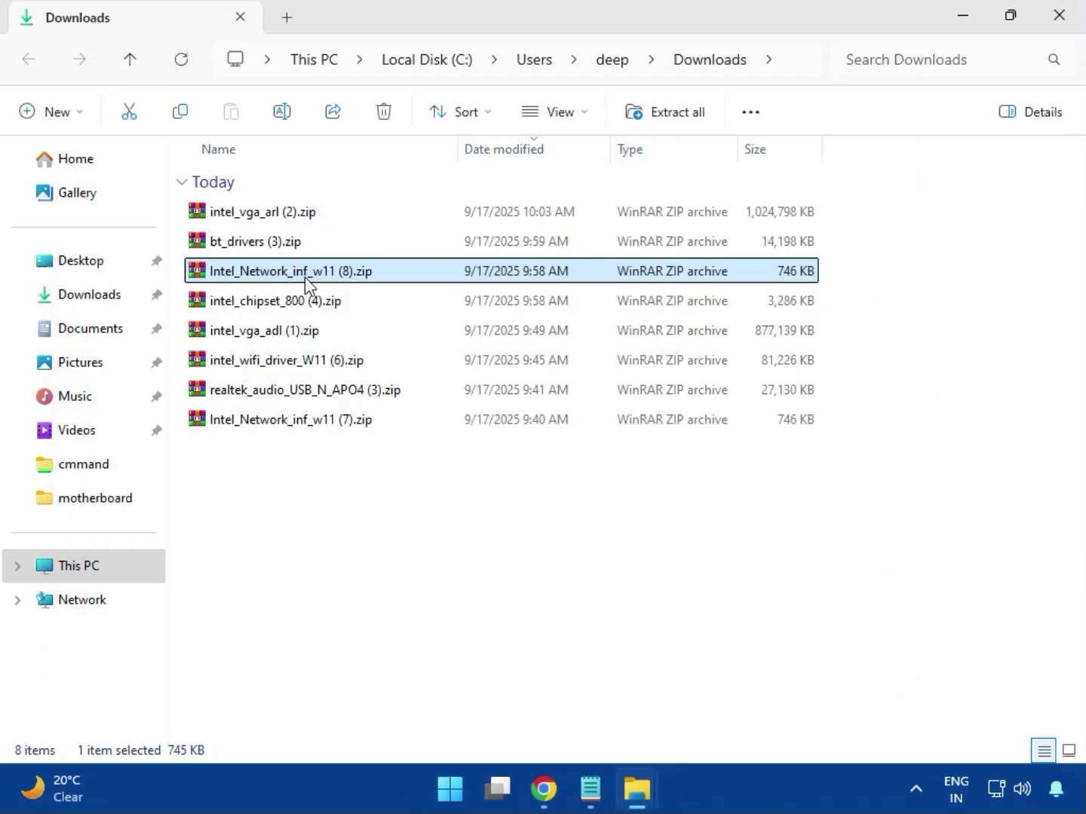
Open the intel_chipset_800 (4).zip archive, dismiss the WinRAR licence reminder, and enter the Intel Chipset Driver_10.1.20062.8627 folder
left_click(255, 309)
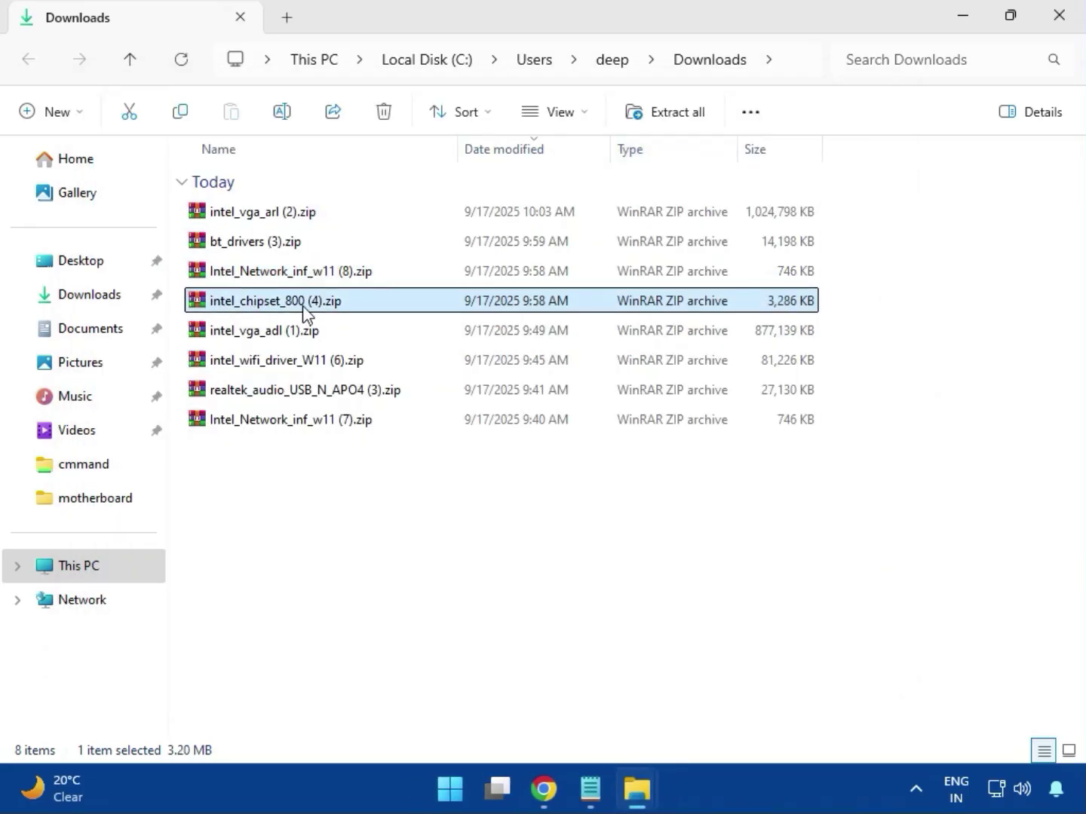
double_click(308, 306)
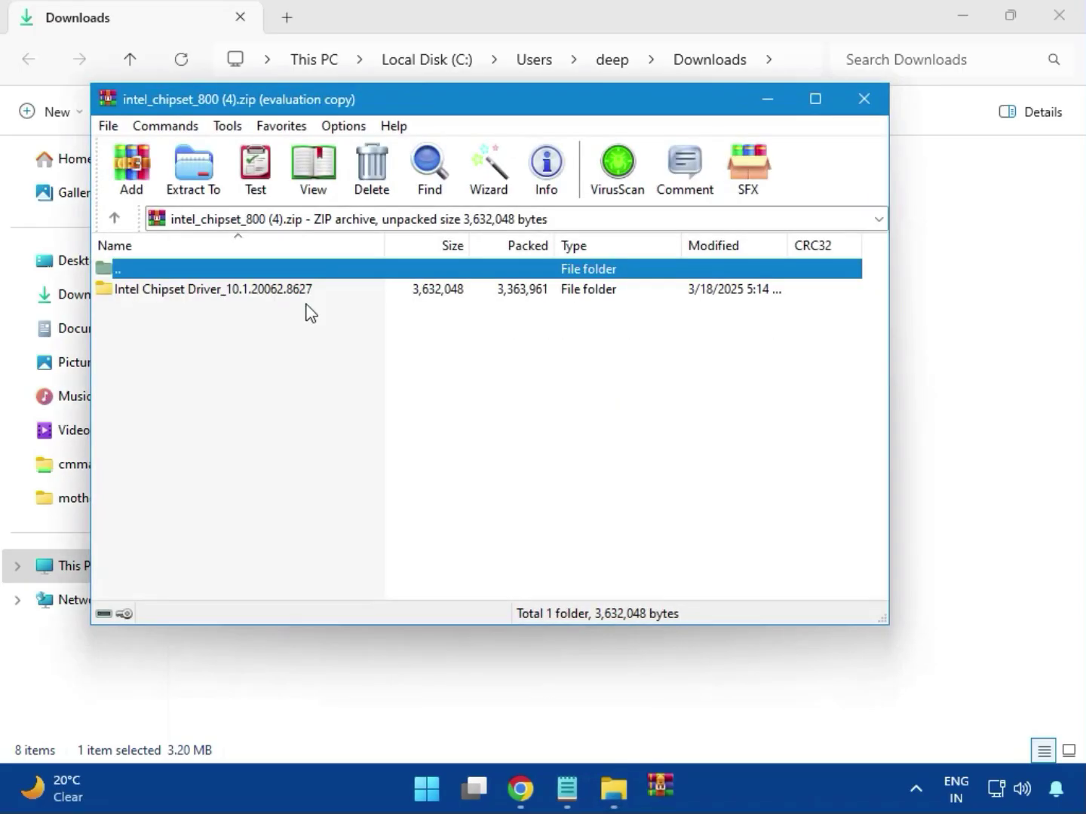
left_click(149, 293)
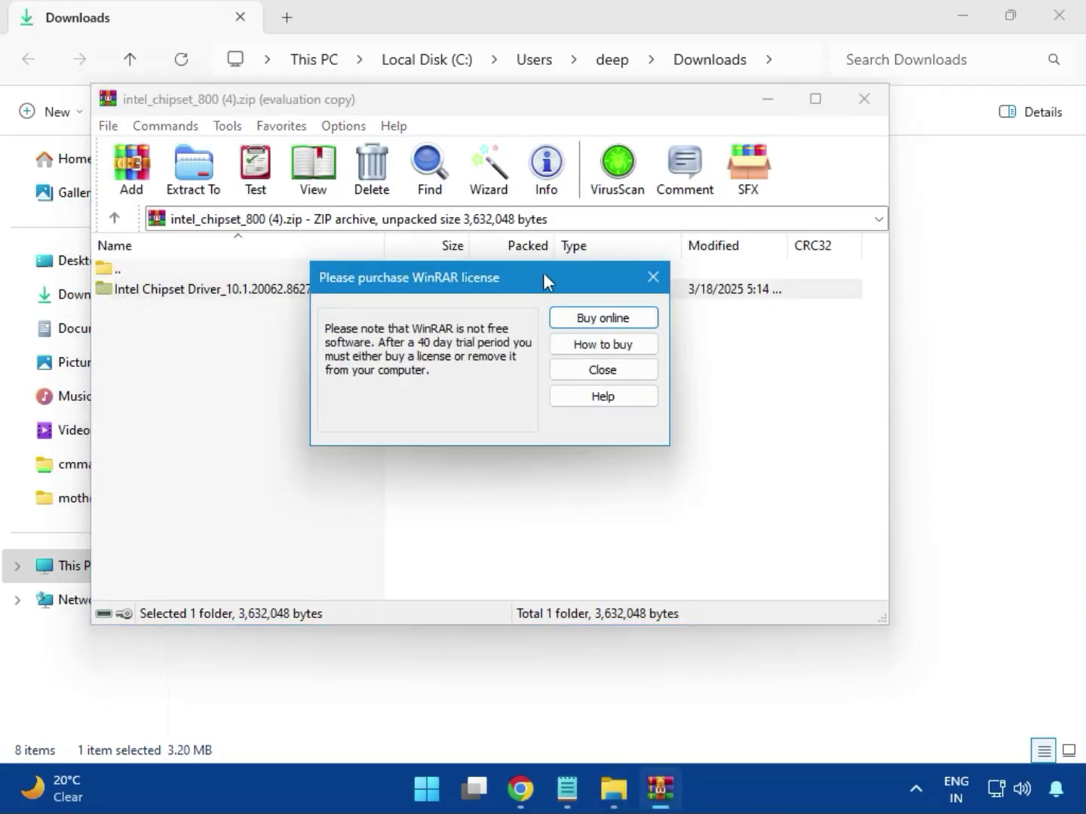
left_click(653, 277)
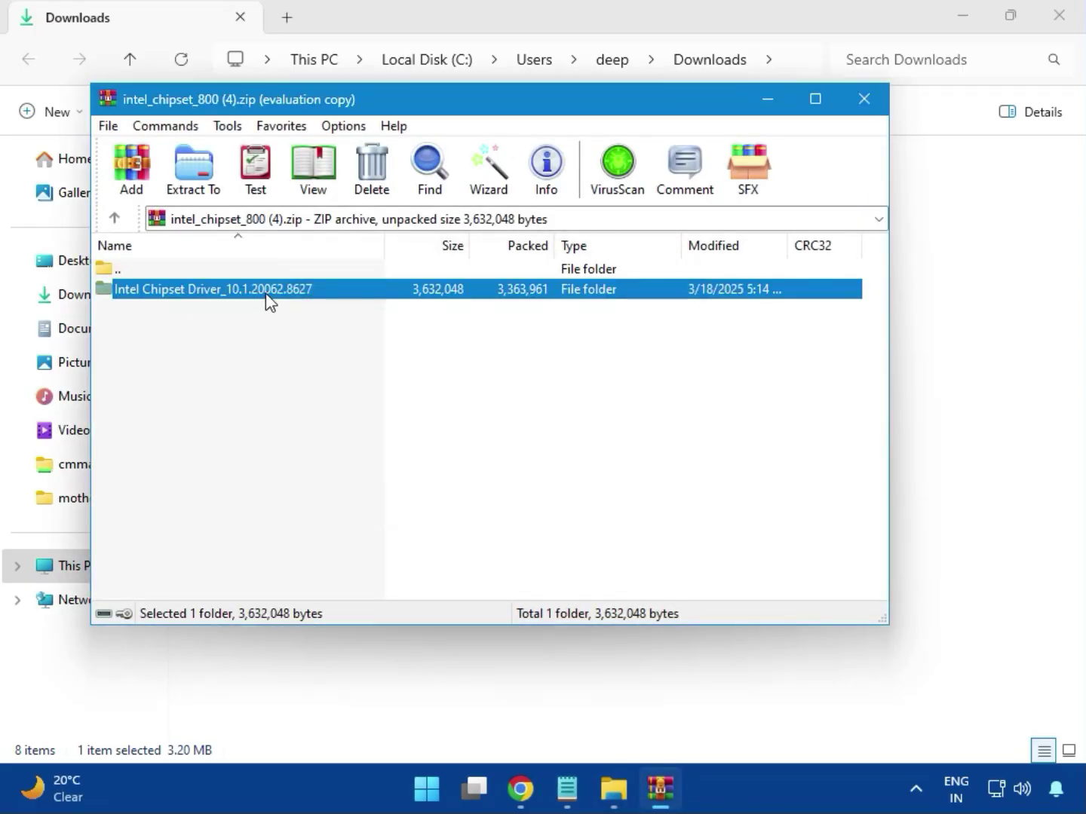
double_click(265, 295)
Try to install the Intel Chipset Device Software from SetupChipset.exe with administrator permission, then close the installer and archive
double_click(174, 295)
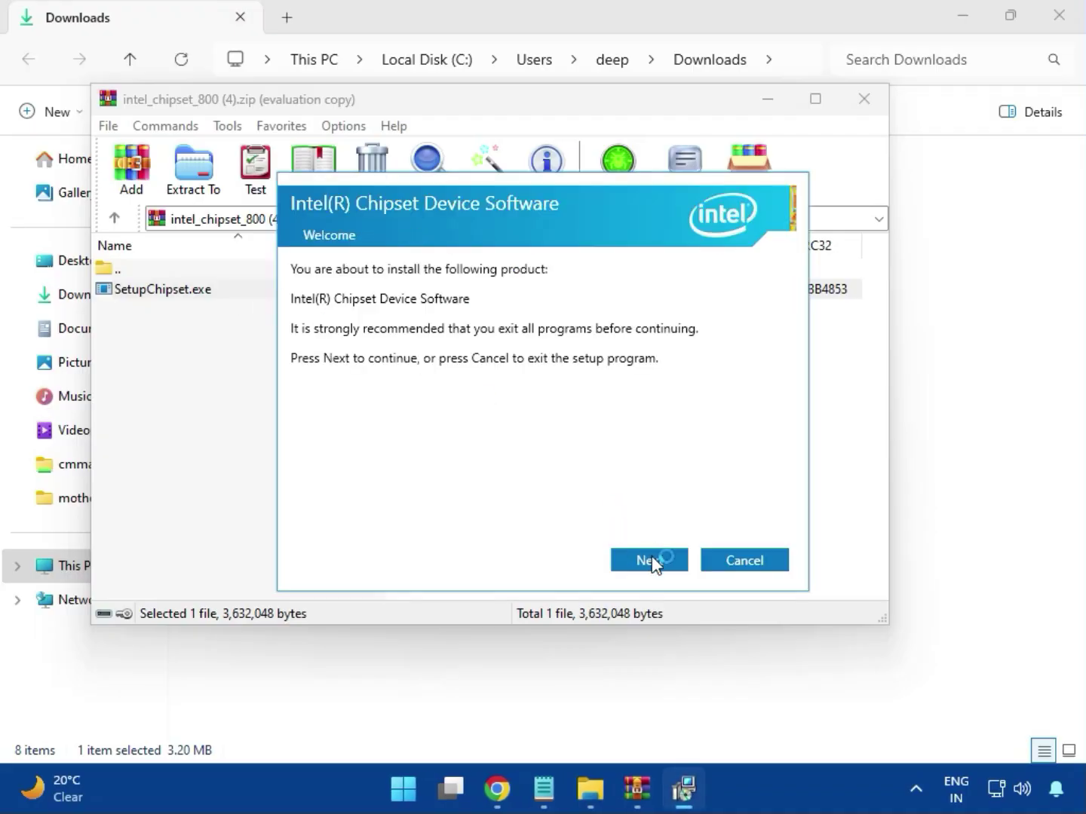
left_click(654, 561)
left_click(652, 562)
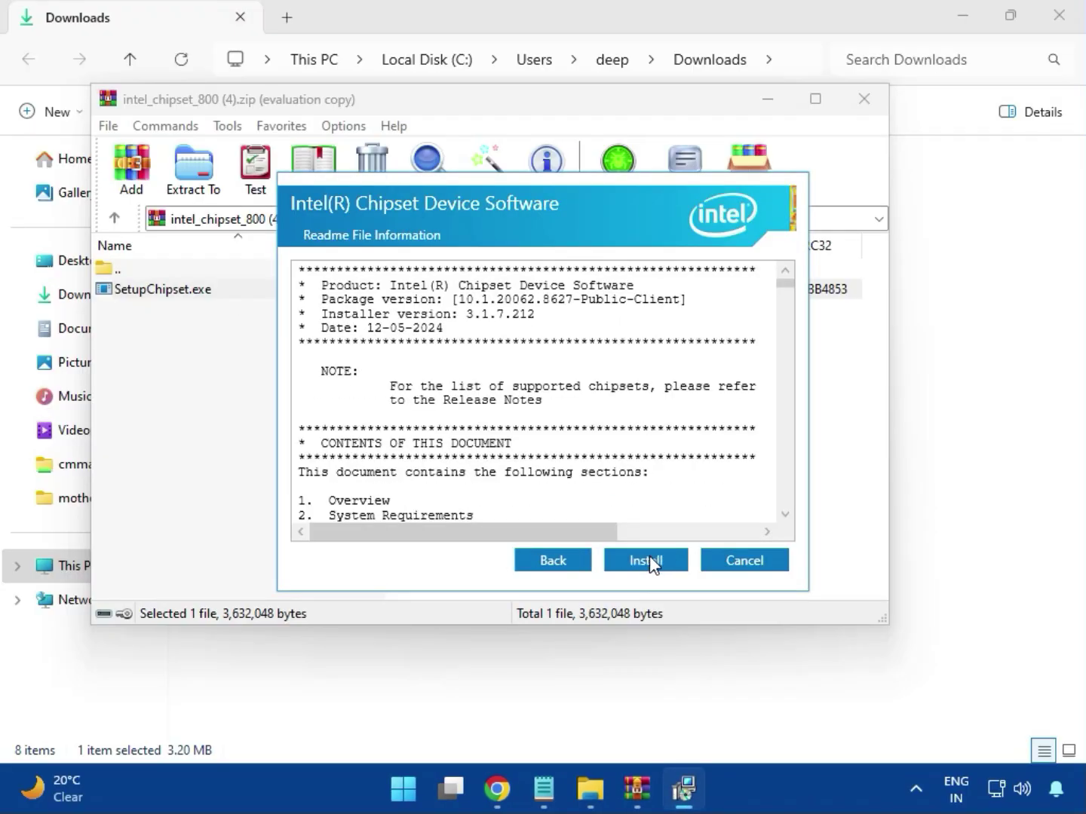
left_click(649, 562)
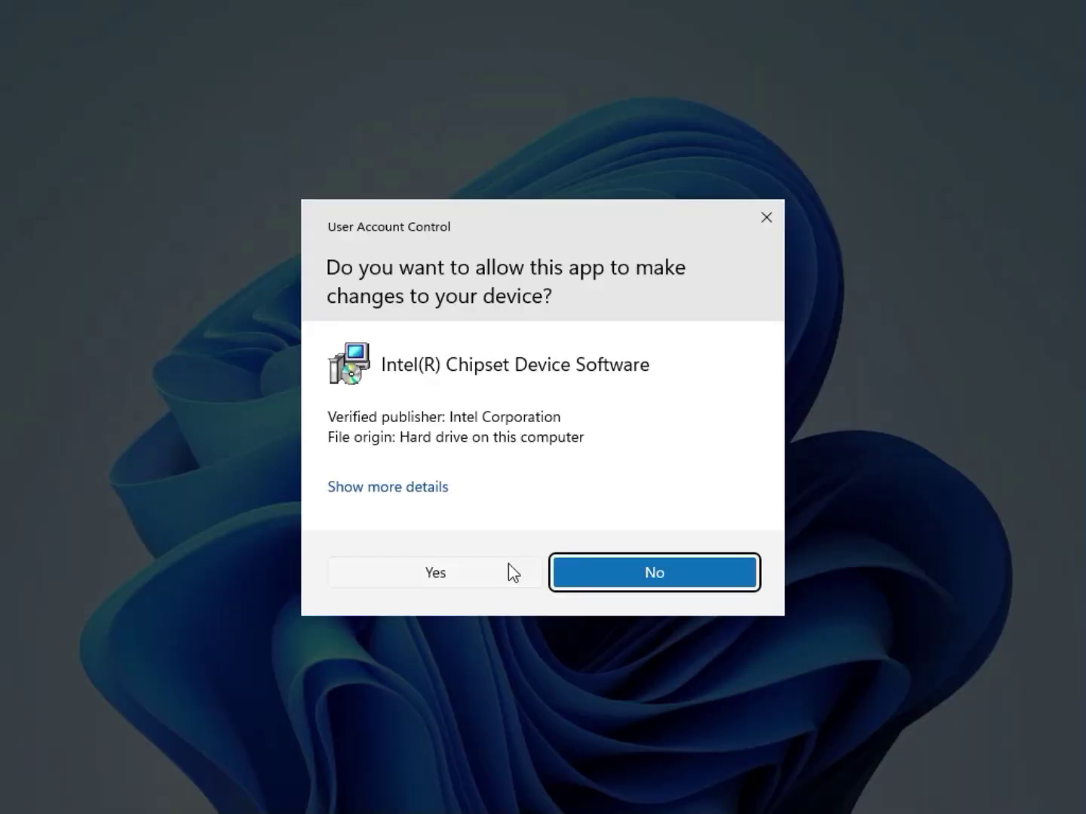
left_click(505, 572)
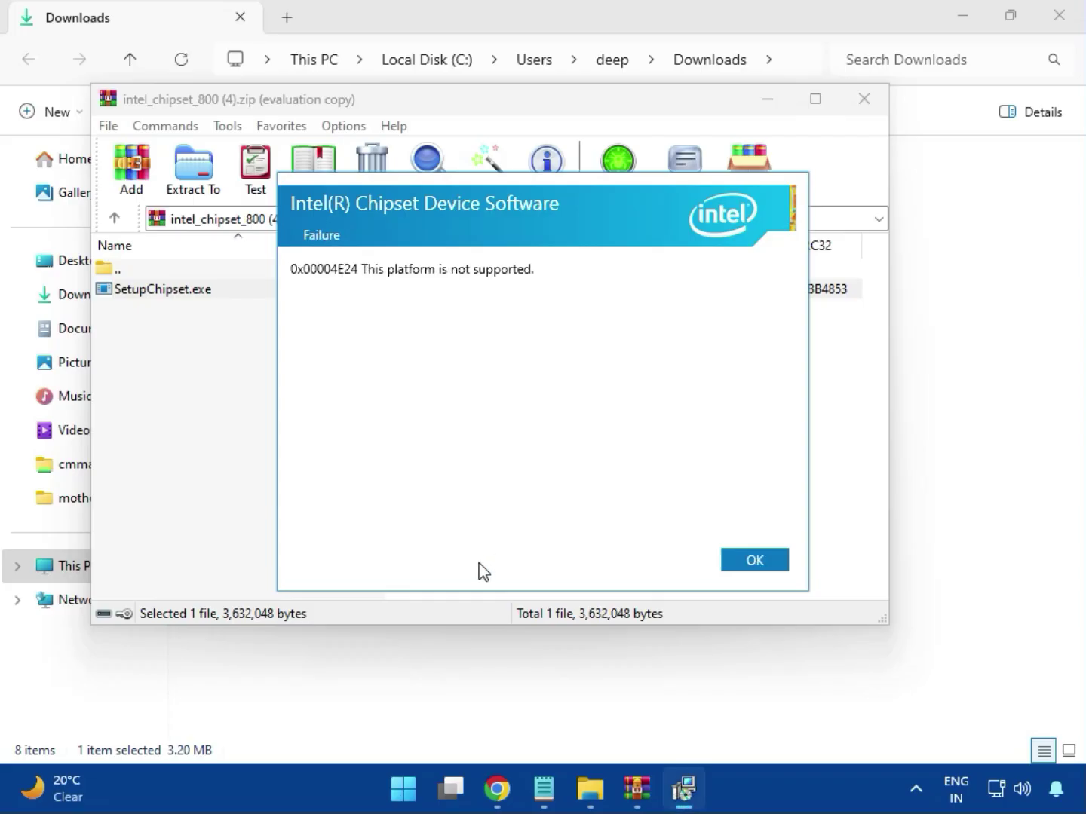
left_click(750, 560)
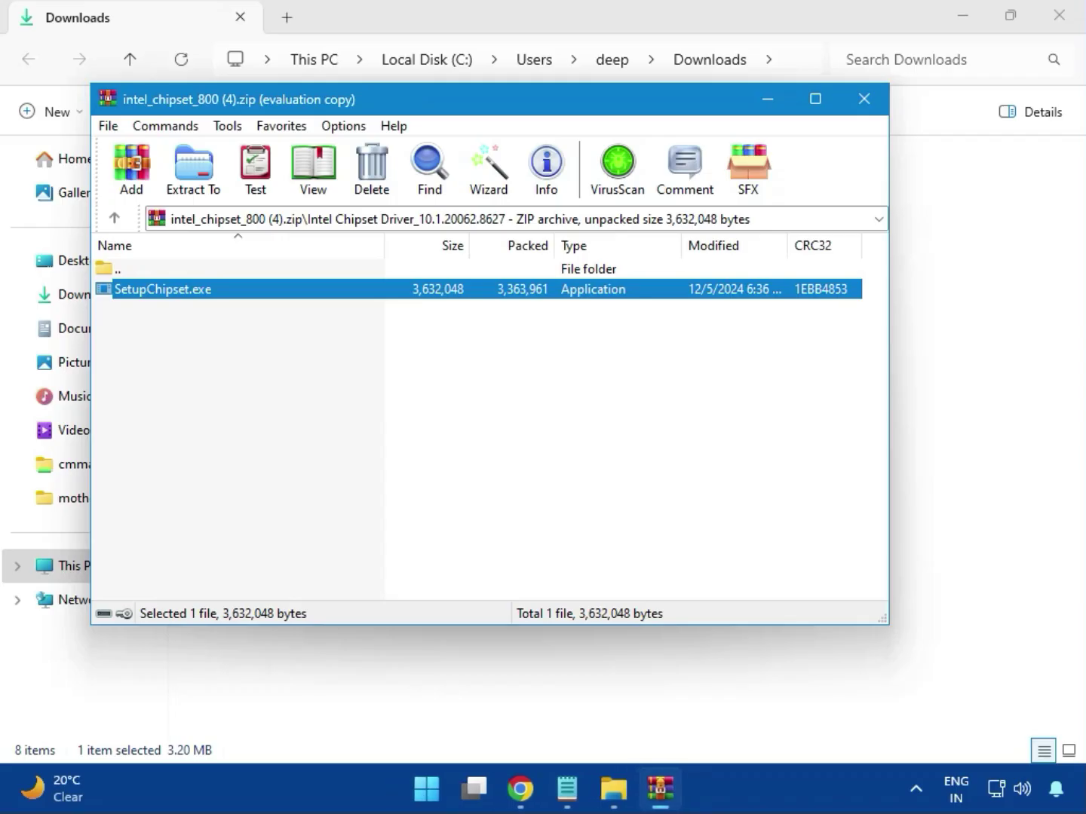
left_click(864, 106)
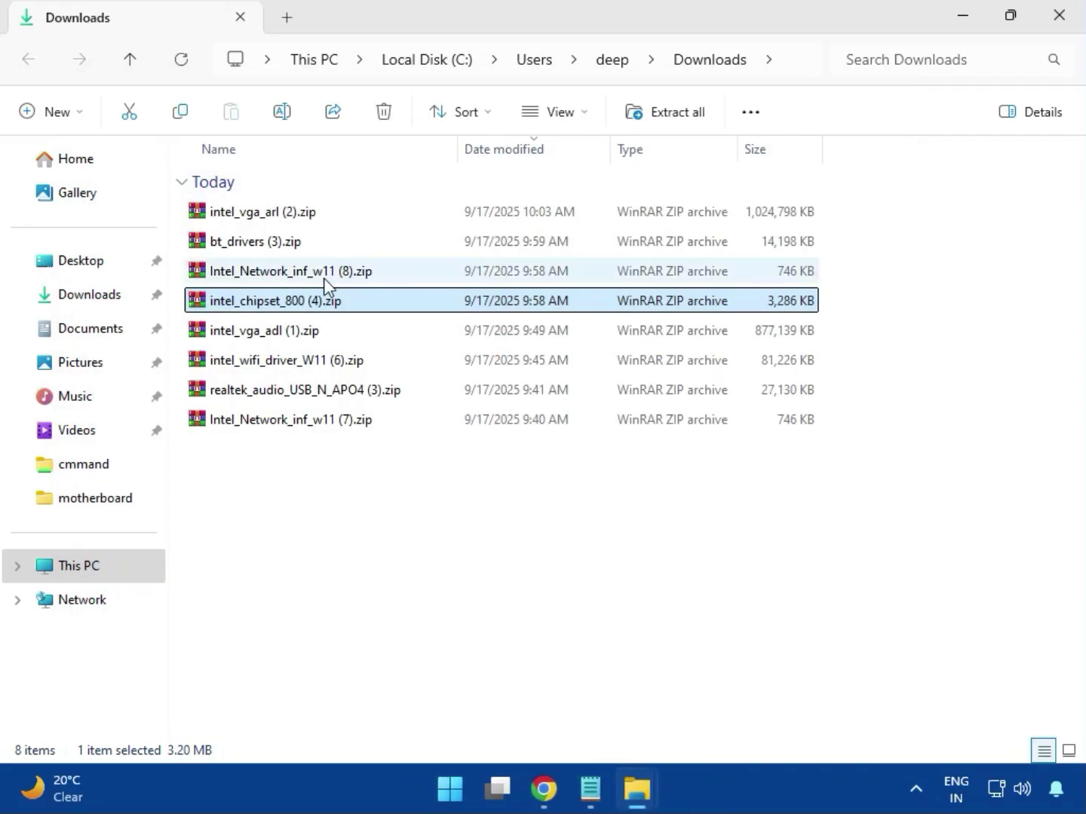
left_click(279, 336)
double_click(269, 330)
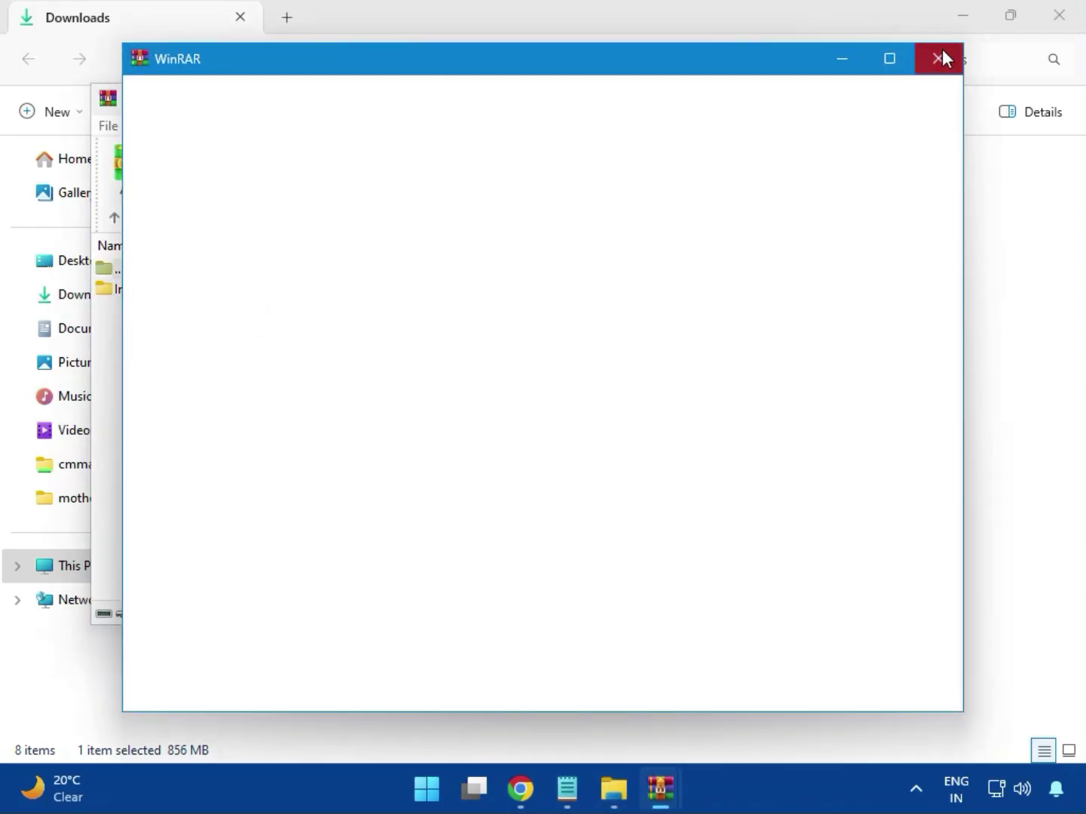
left_click(940, 58)
left_click(861, 106)
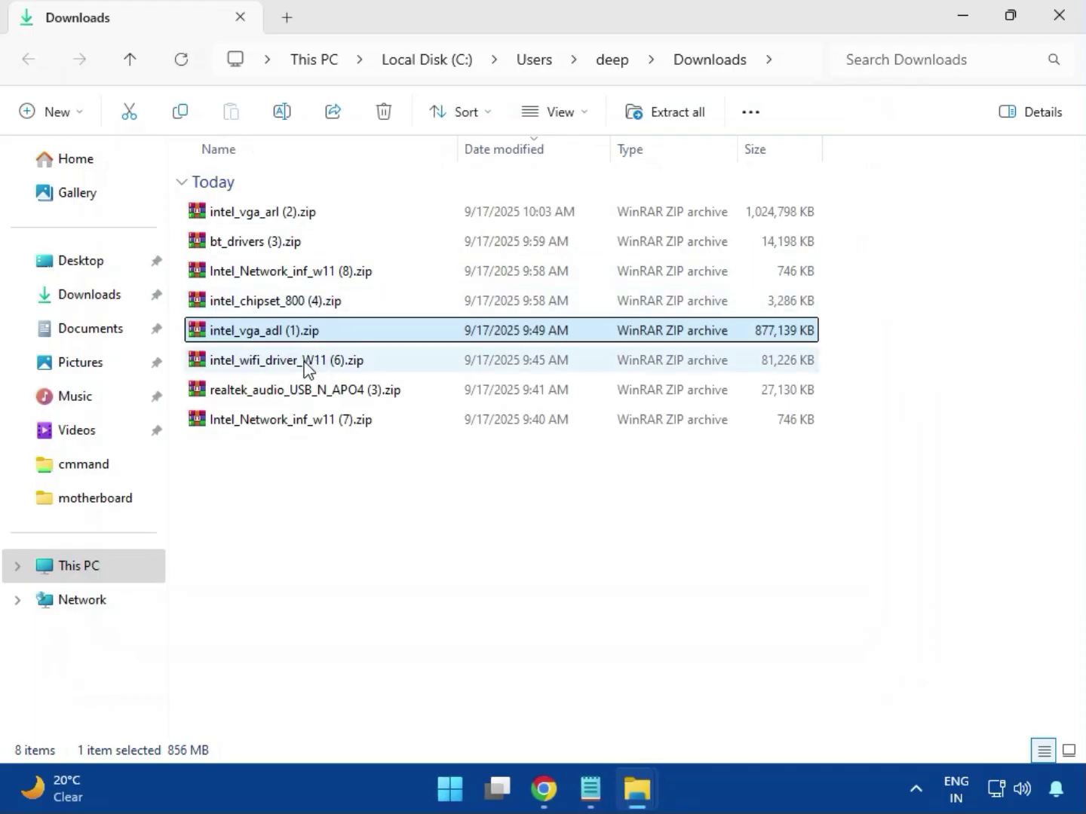
Open the intel_wifi_driver_W11 (6).zip archive, dismiss the WinRAR licence reminder, and enter the Intel WIFI Driver_23.40.0.4 folder
left_click(278, 363)
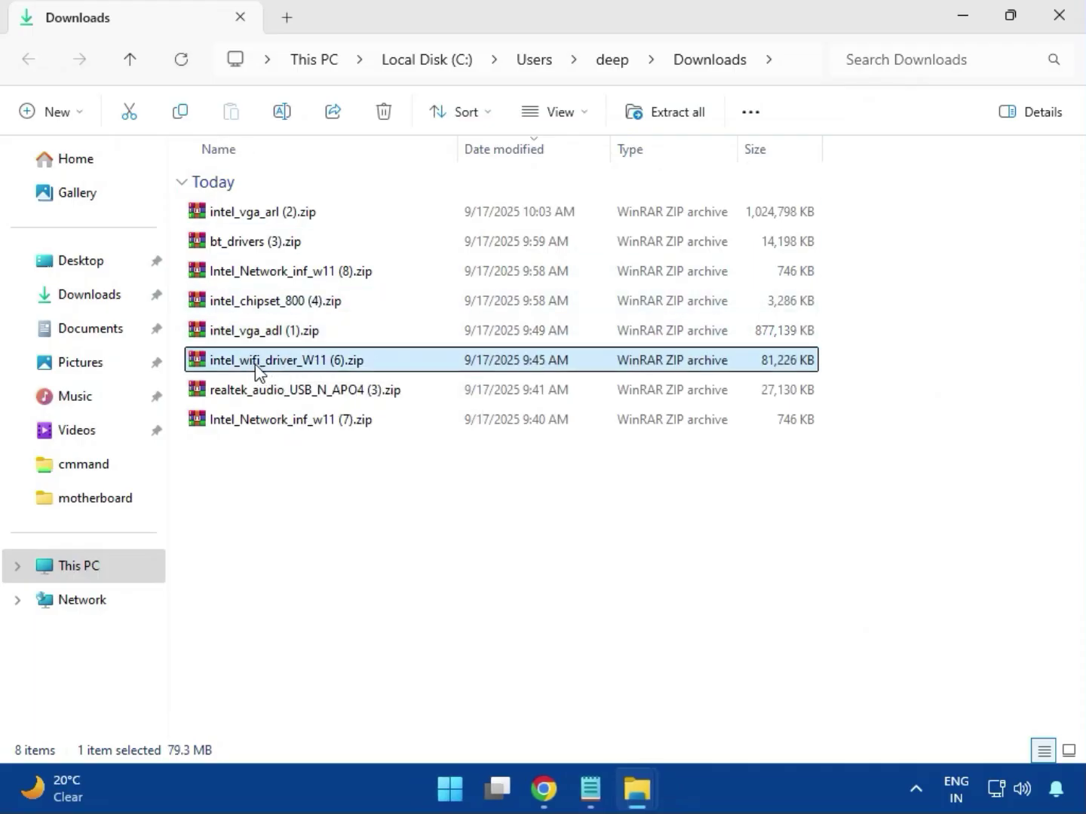
double_click(279, 363)
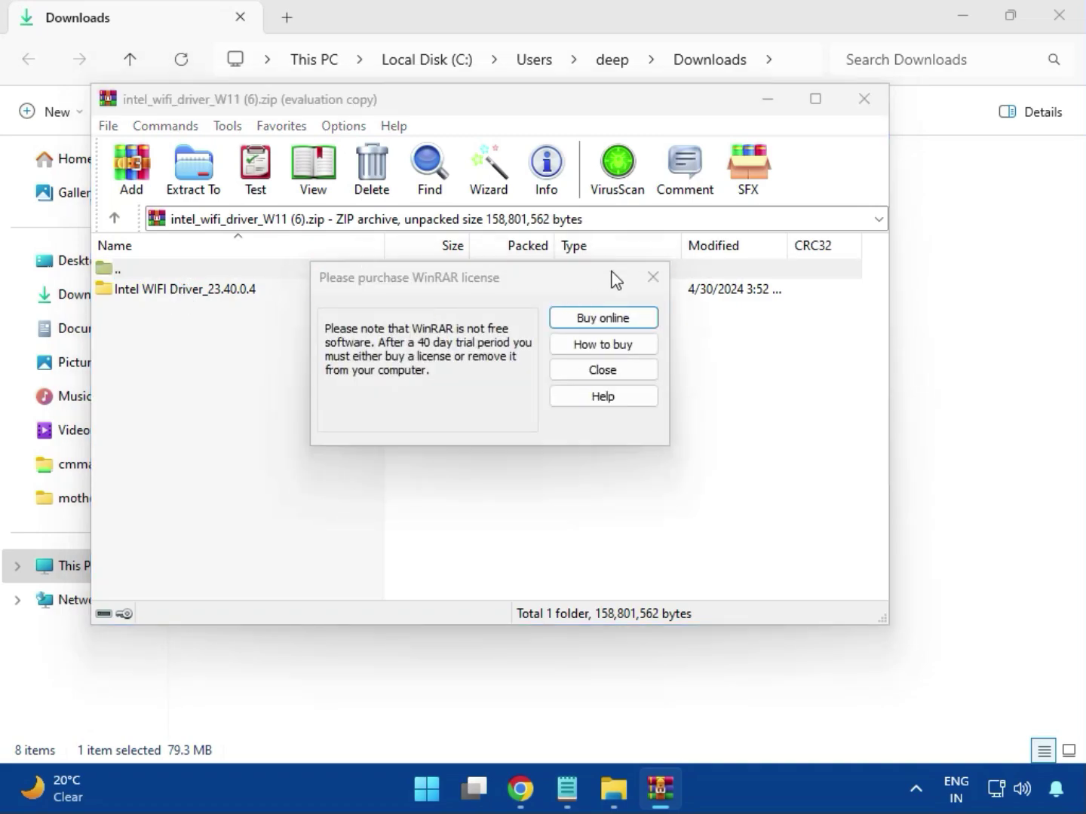
left_click(648, 277)
double_click(173, 289)
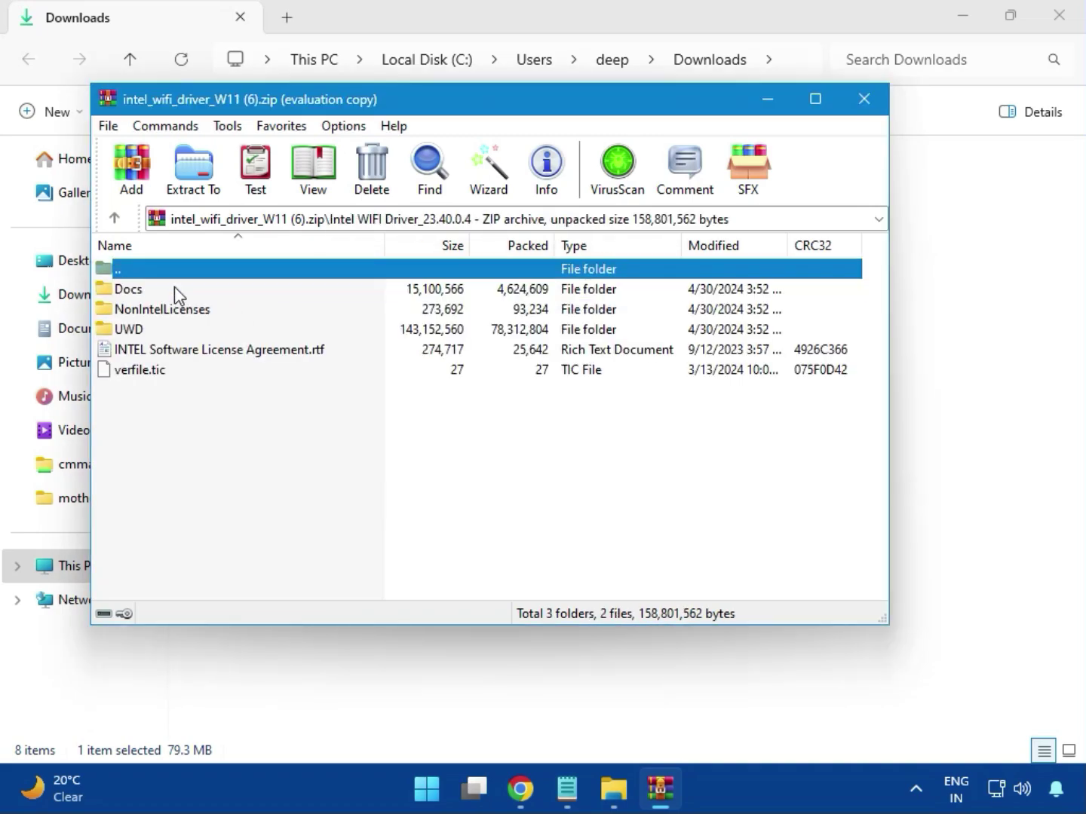
Browse the archive's UWD\Win64 folder, check the contents of Drivers, and enter the Installer folder
double_click(142, 329)
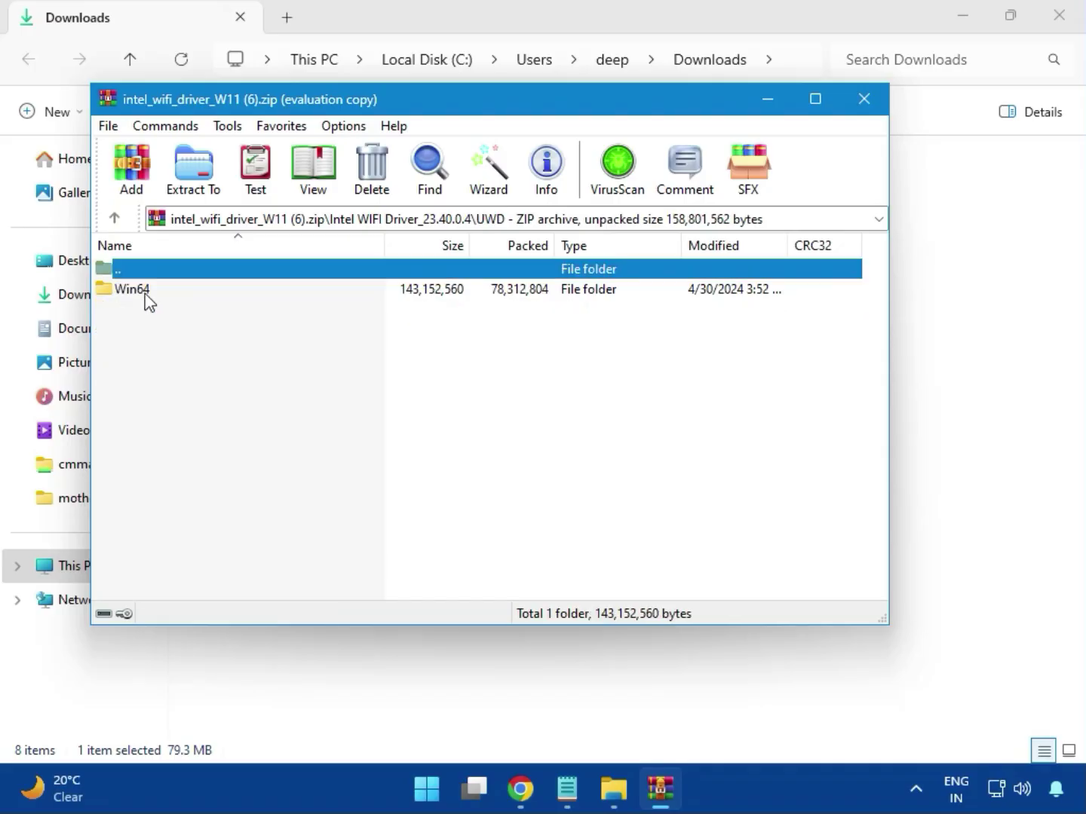
double_click(145, 293)
double_click(151, 292)
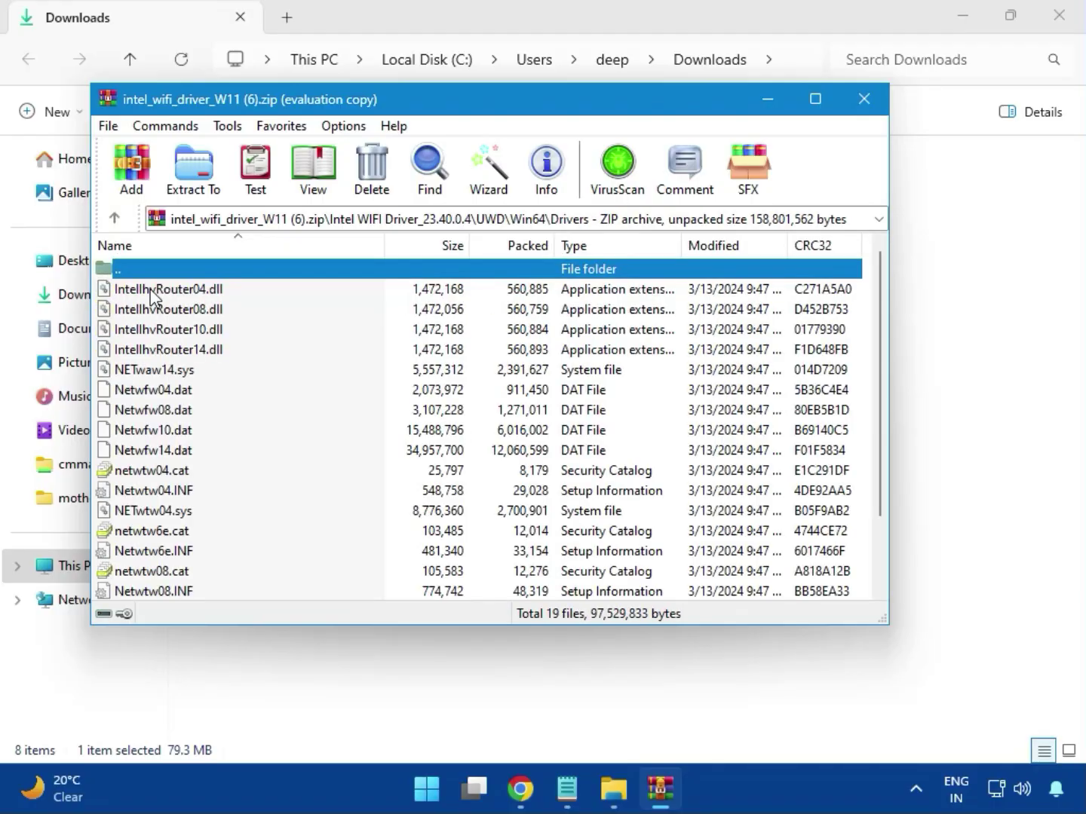
scroll(197, 445, "down", 2)
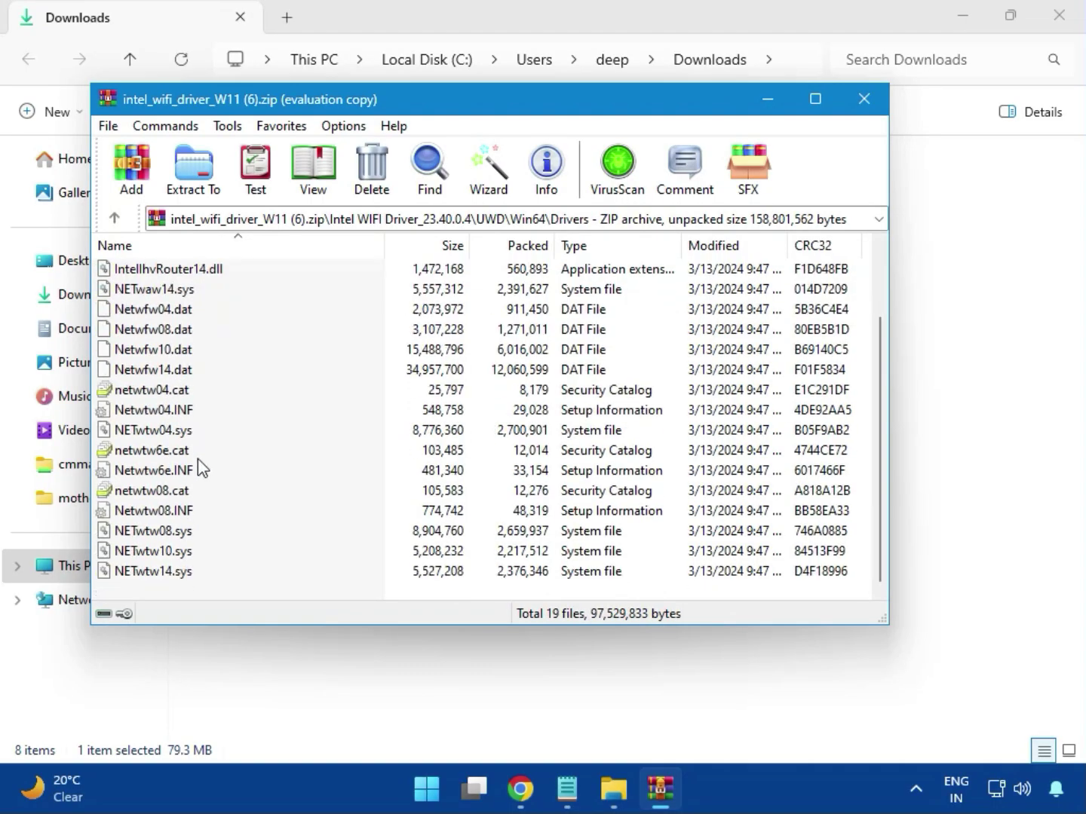
scroll(193, 501, "up", 2)
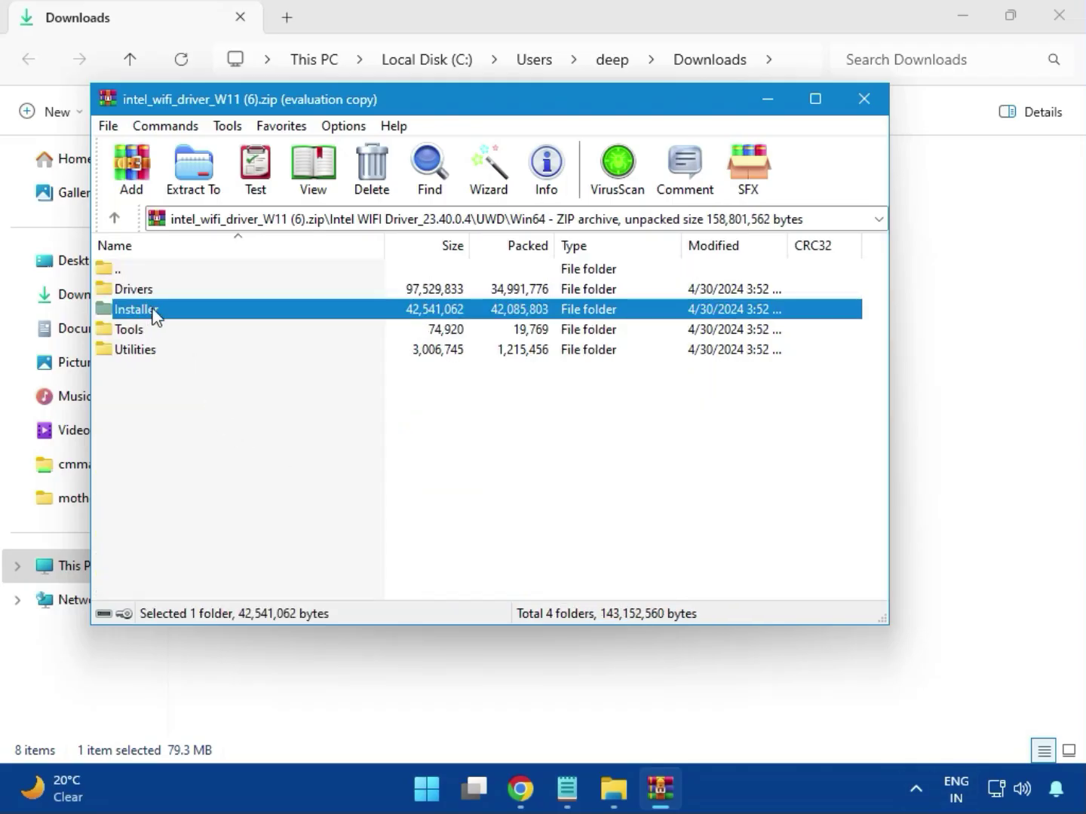
double_click(153, 315)
left_click(152, 313)
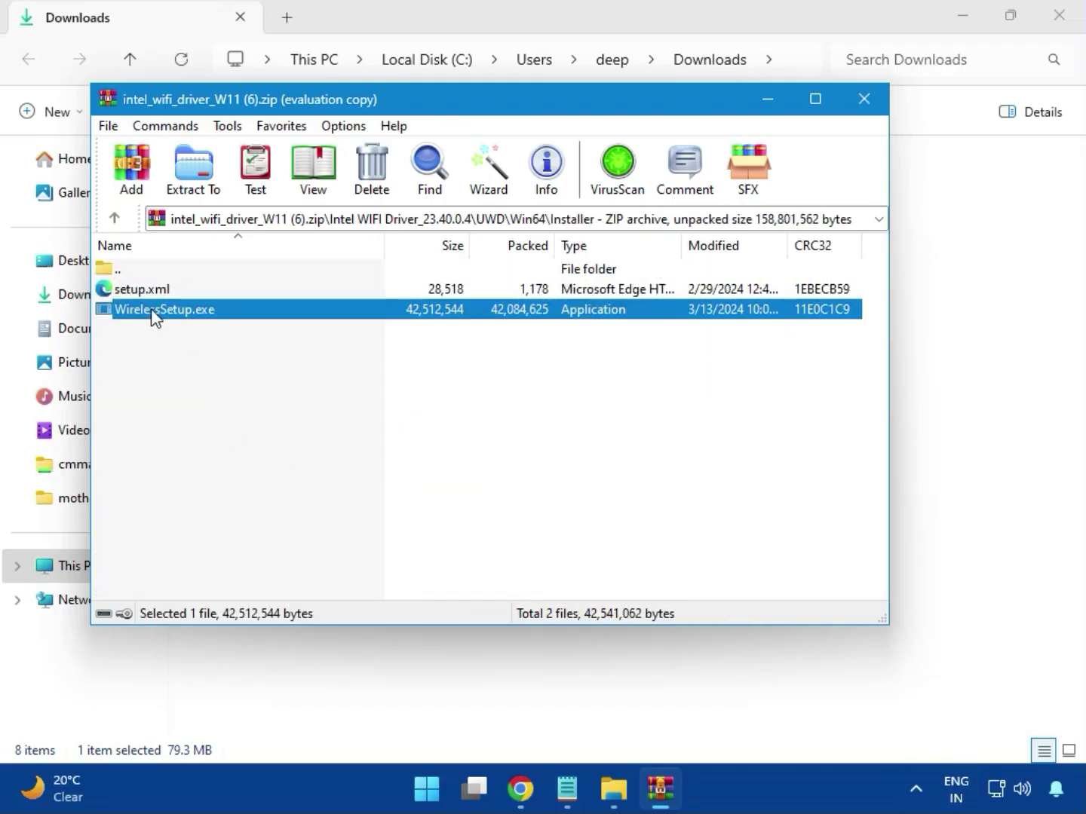
Install Intel PROSet/Wireless Wi-Fi Software from WirelessSetup.exe, accepting the license terms and granting administrator permission, and close the installer and archive
double_click(170, 310)
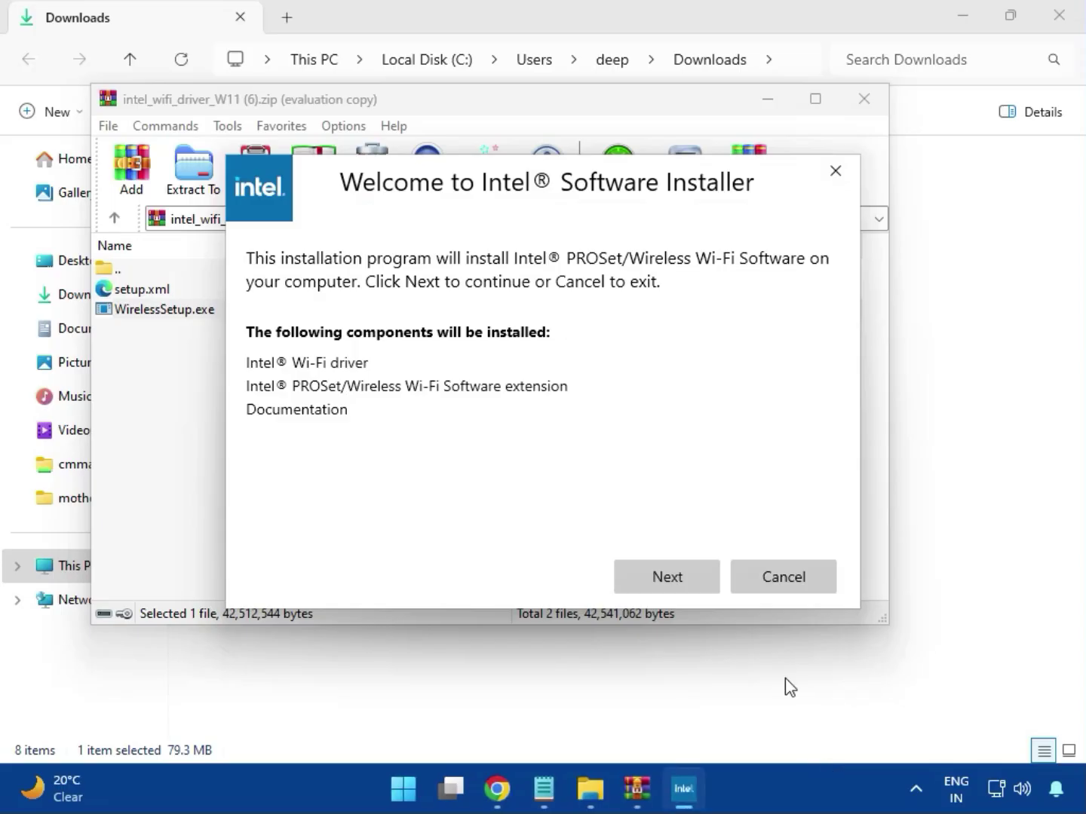
left_click(664, 568)
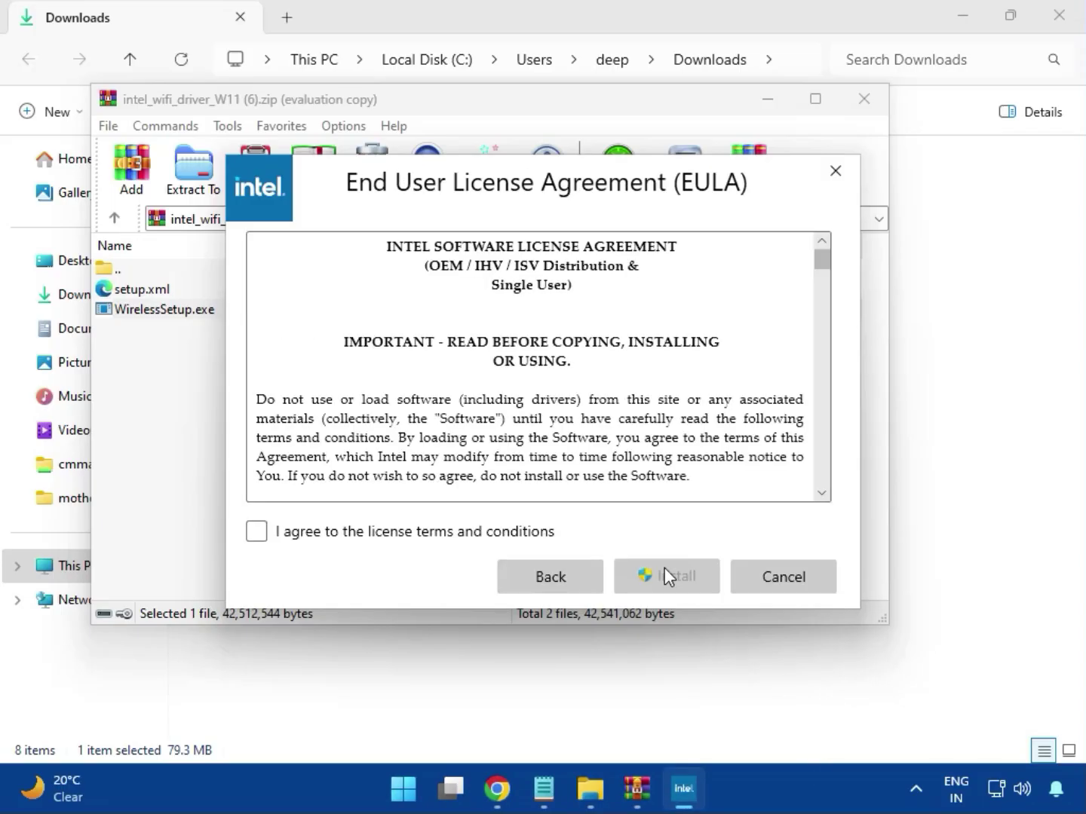
left_click(474, 532)
left_click(677, 581)
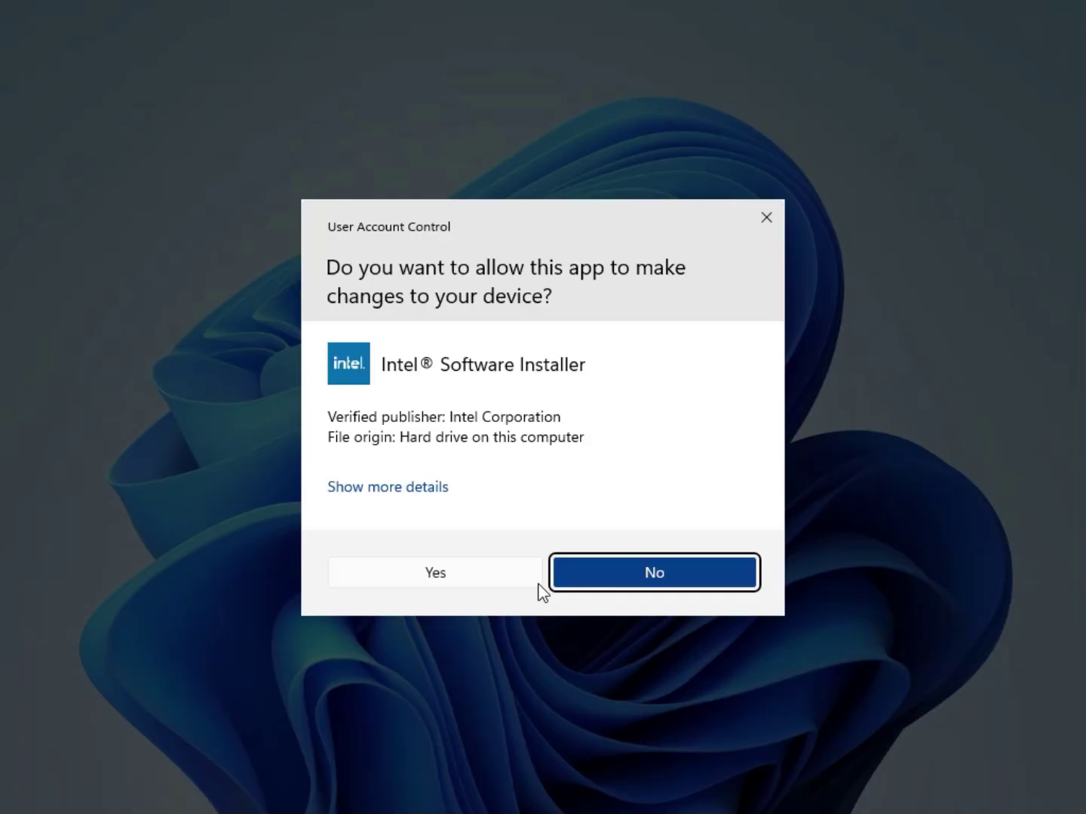
left_click(519, 585)
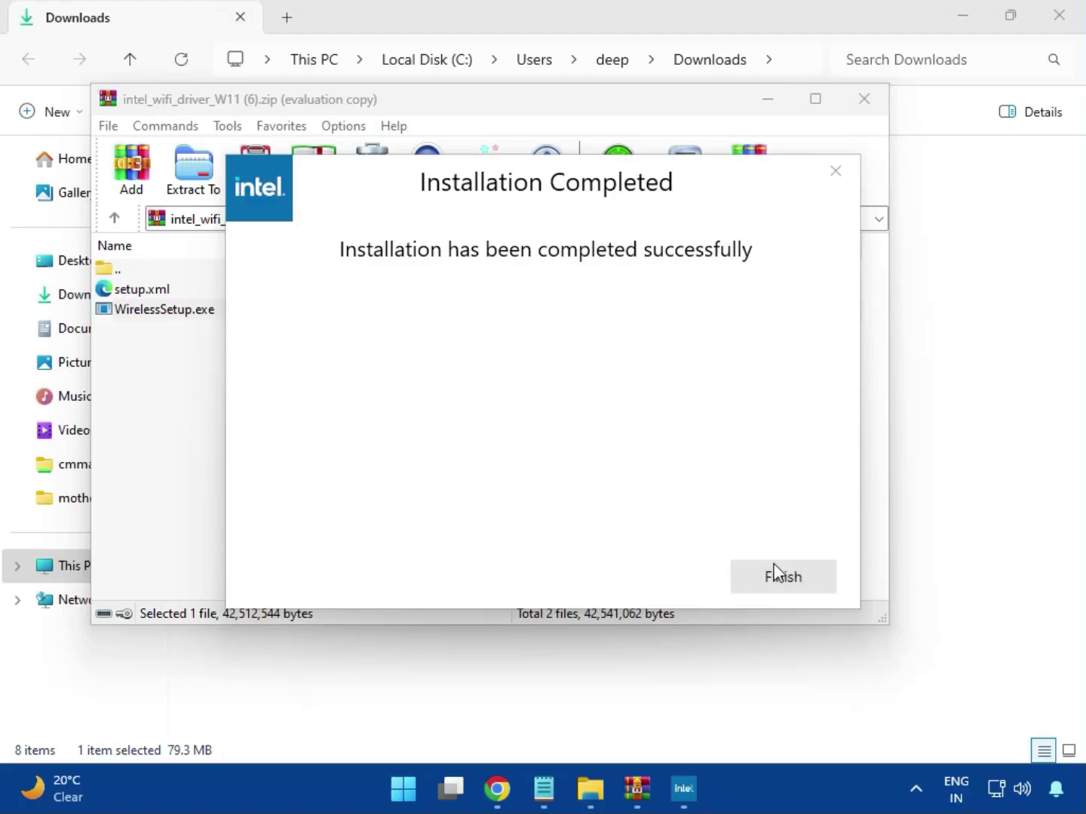
left_click(779, 573)
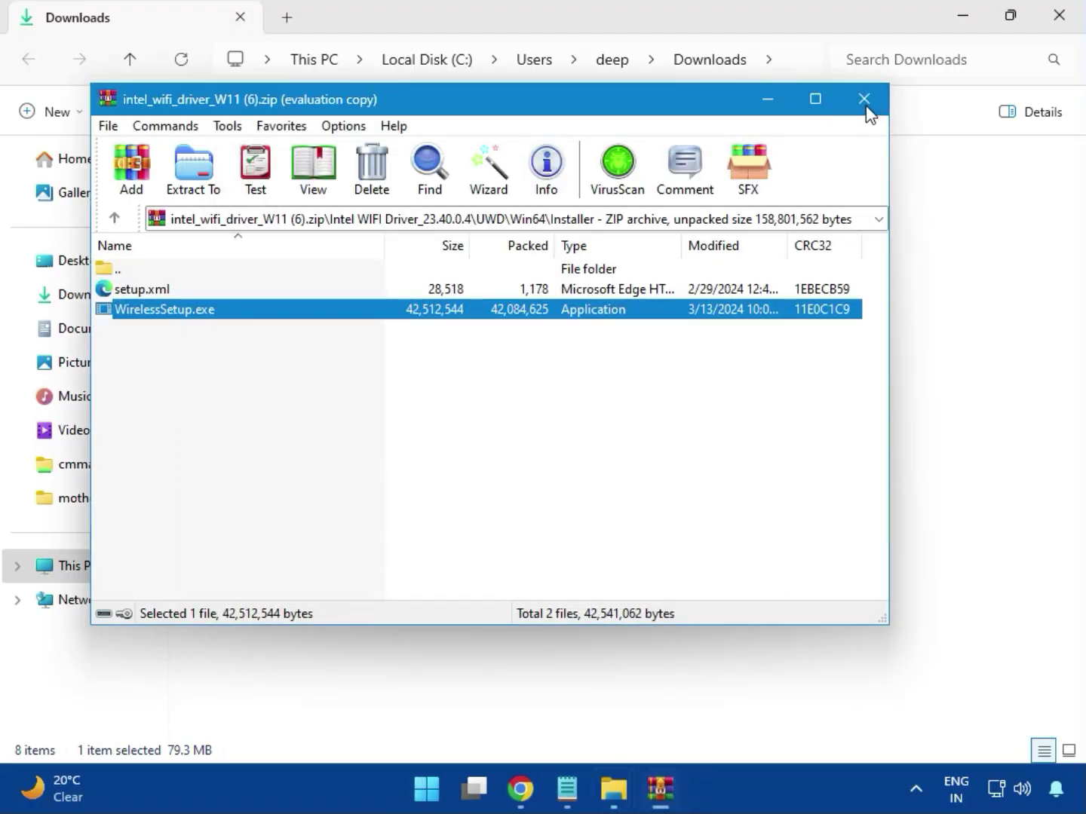
left_click(864, 99)
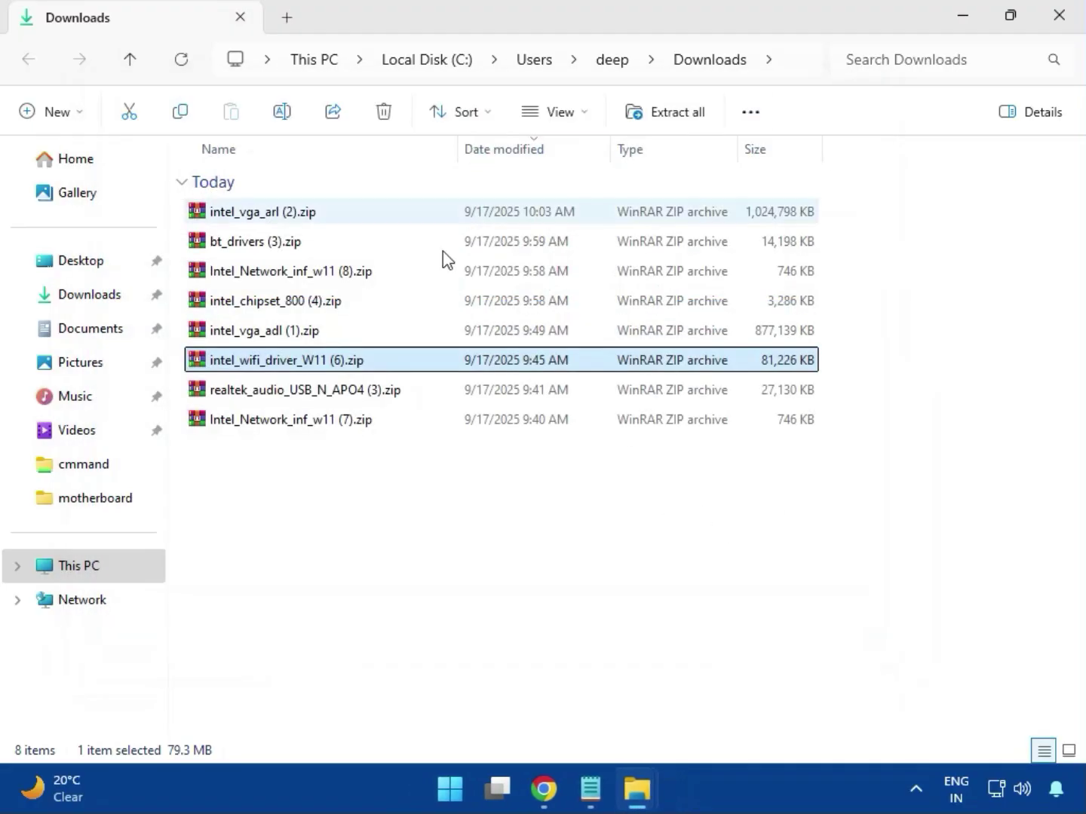
Run MSI_Launcher.exe from the Realtek USB Universal Driver folder in realtek_audio_USB_N_APO4 (3).zip, granting both administrator permissions, and close the archive
double_click(328, 407)
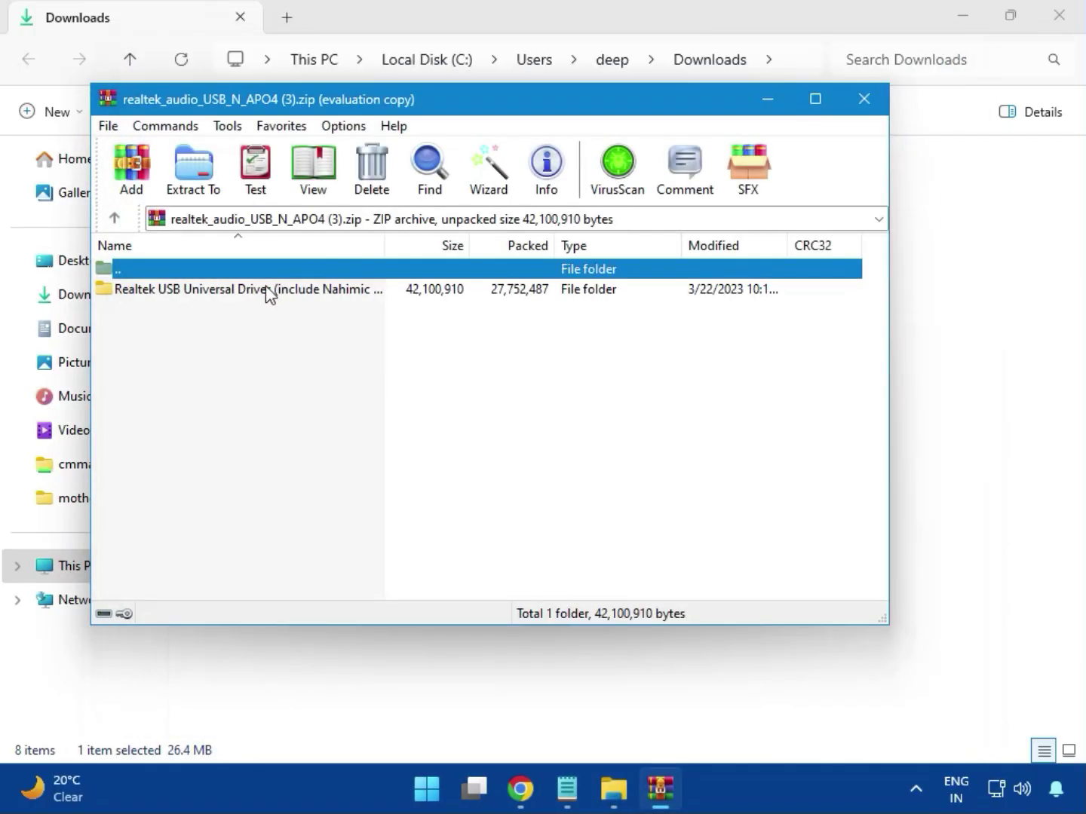
double_click(242, 294)
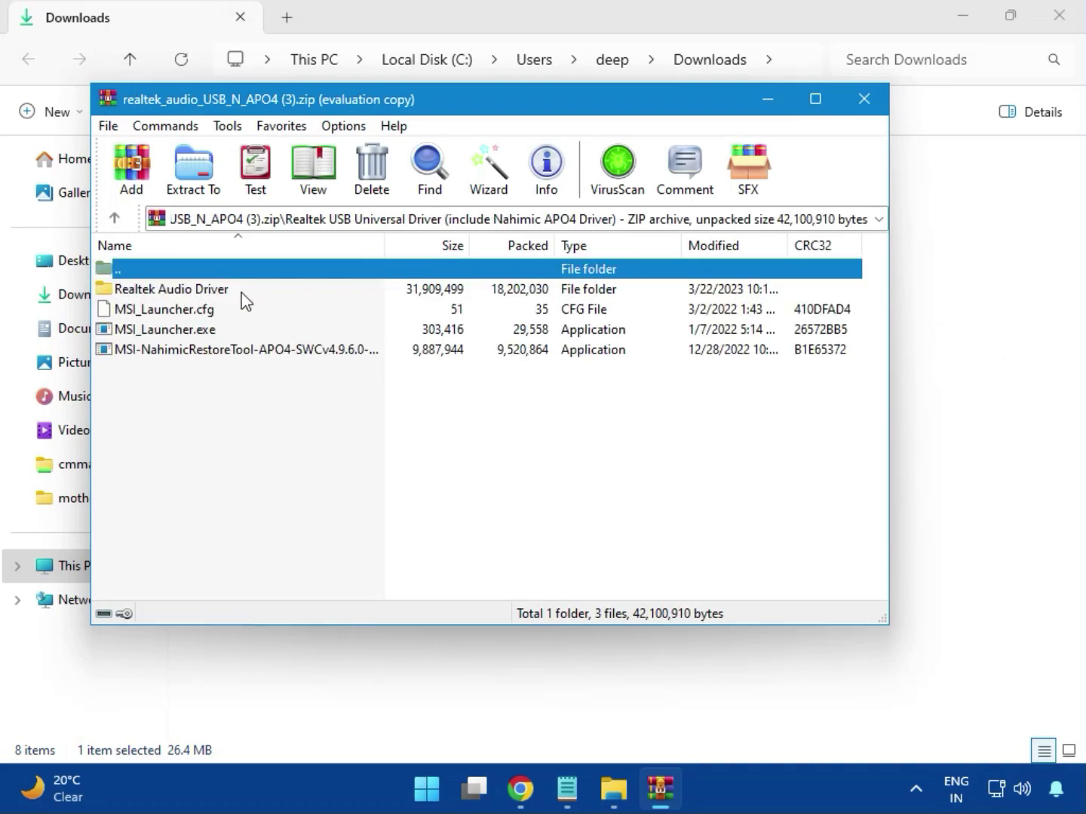
double_click(193, 332)
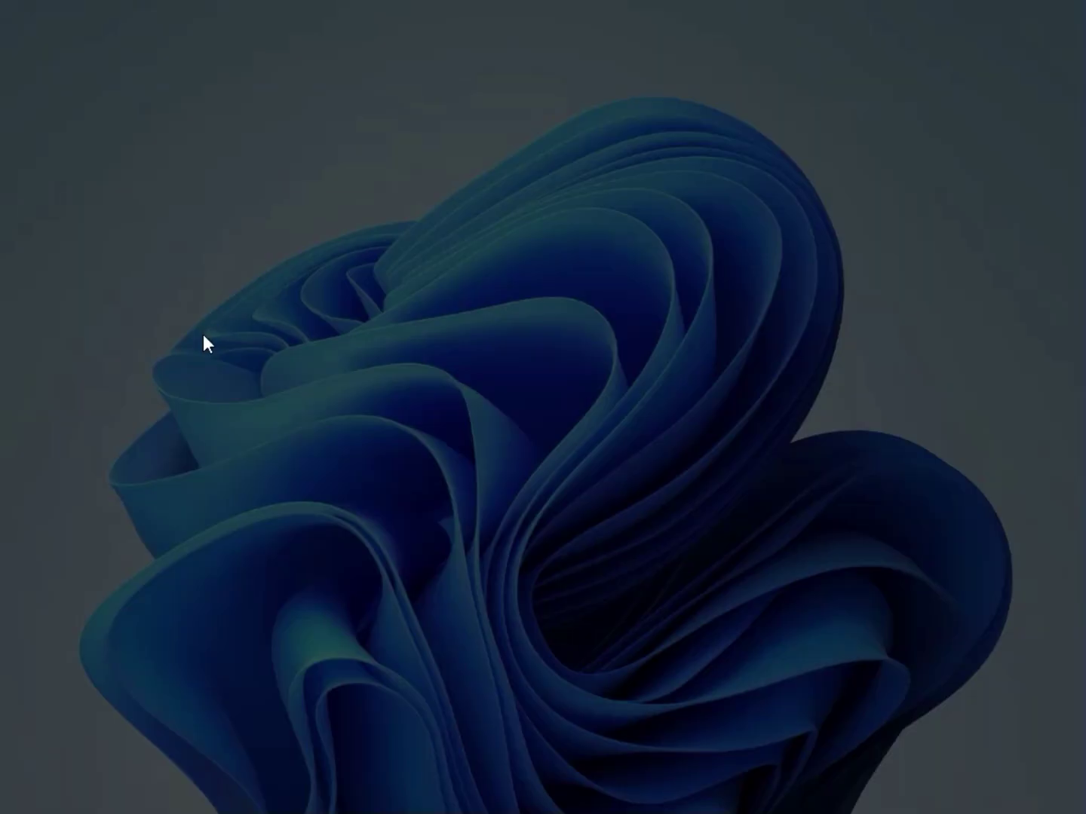
left_click(435, 573)
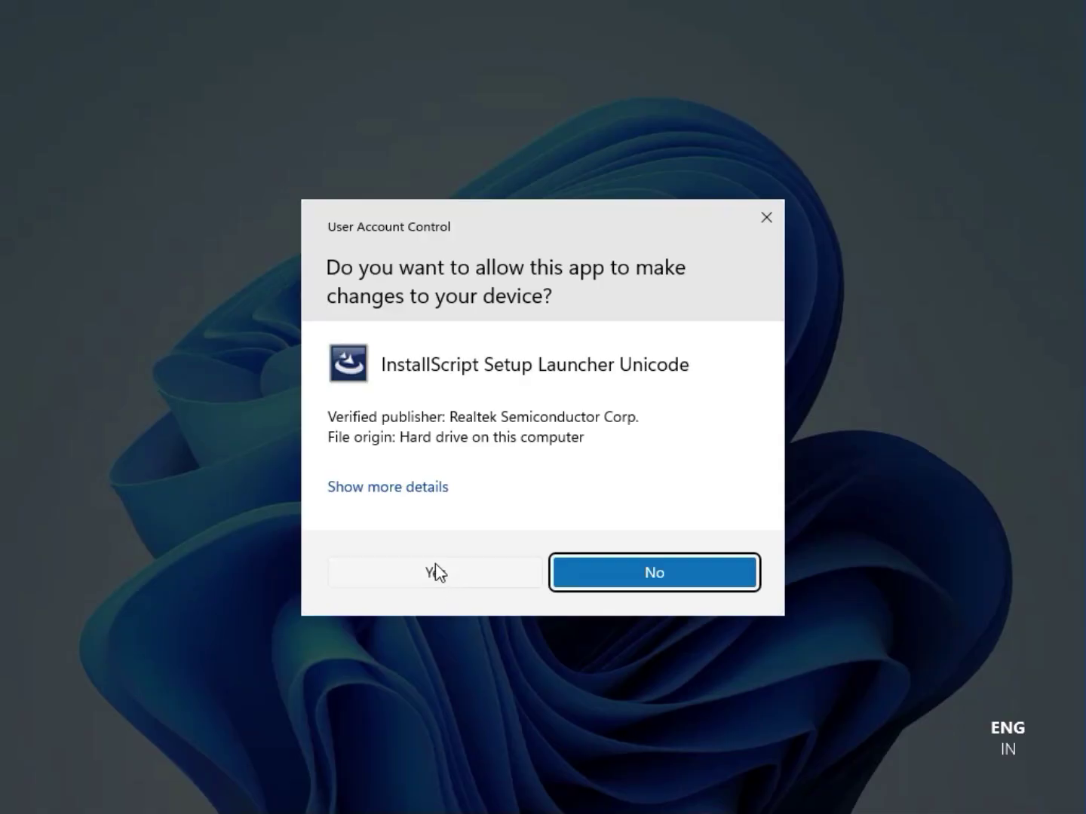
left_click(435, 566)
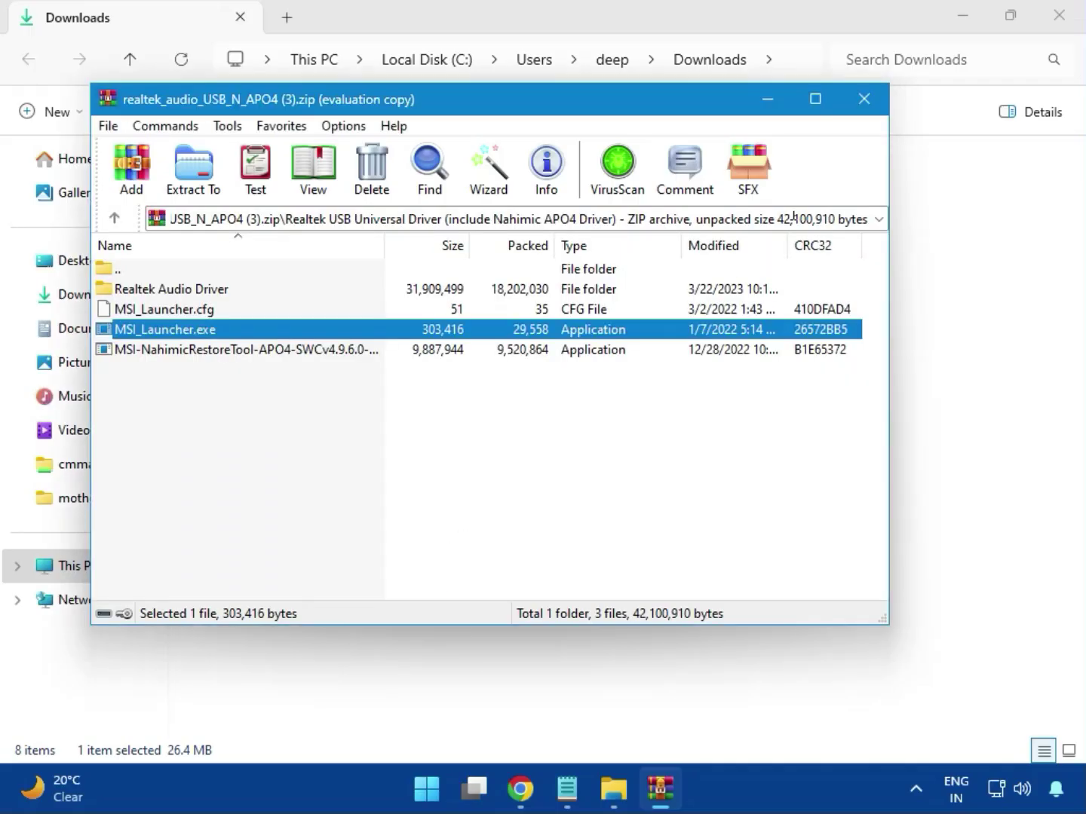
left_click(862, 101)
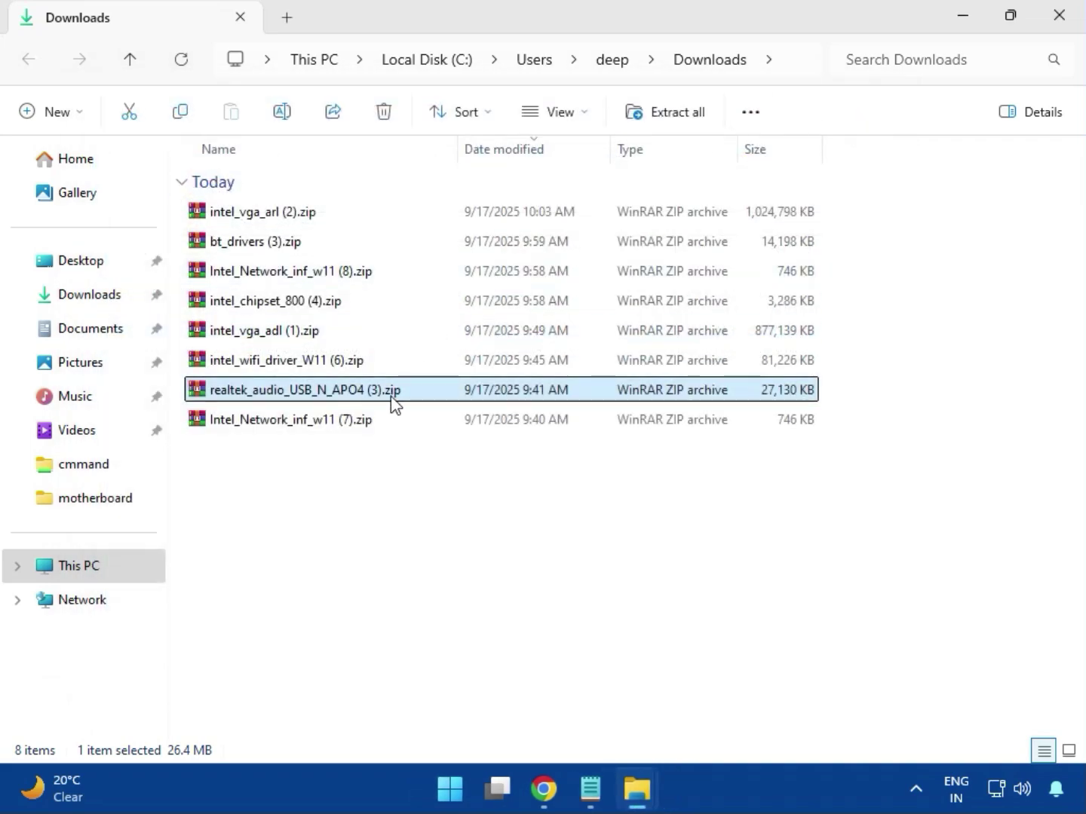
Close the Downloads folder window and return to the download history in Chrome
left_click(292, 425)
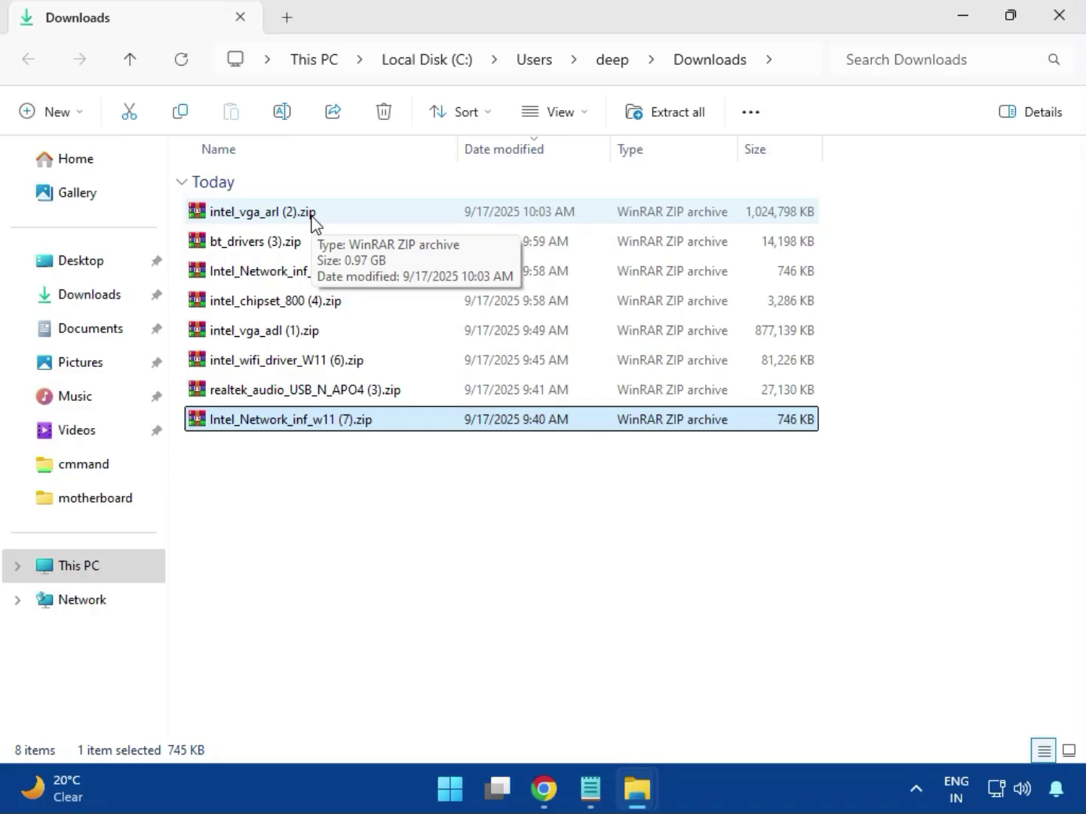
left_click(1060, 34)
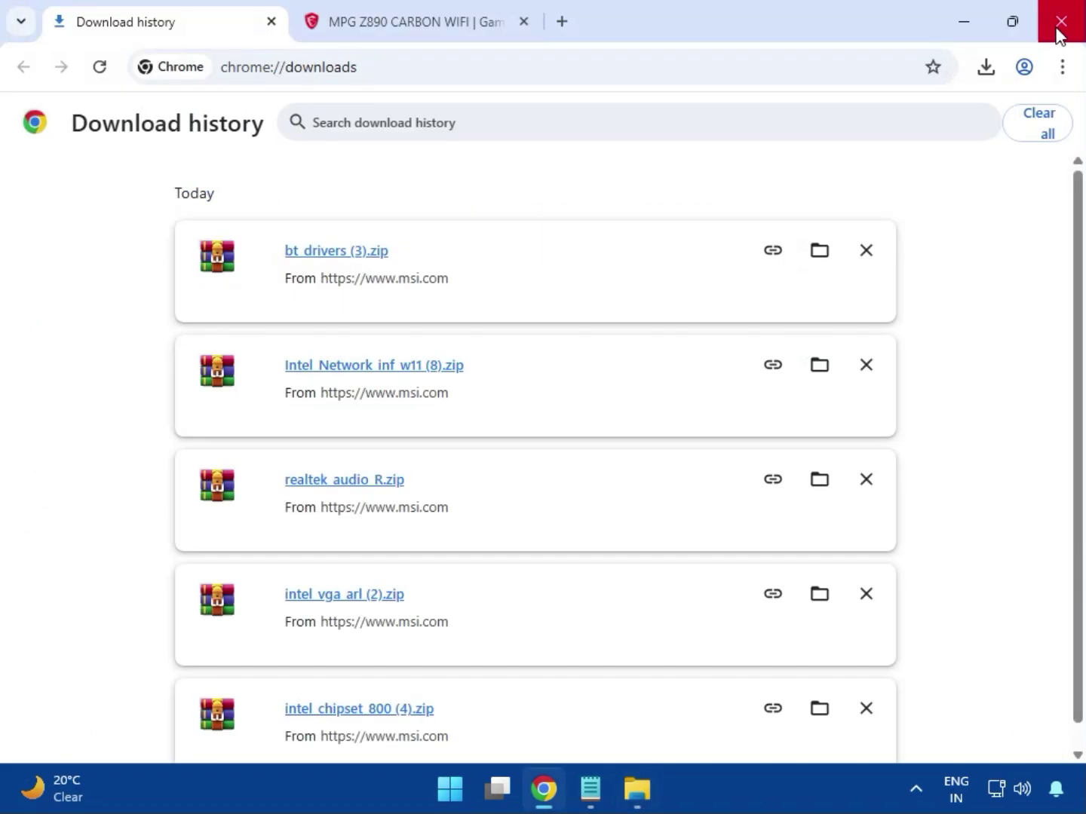